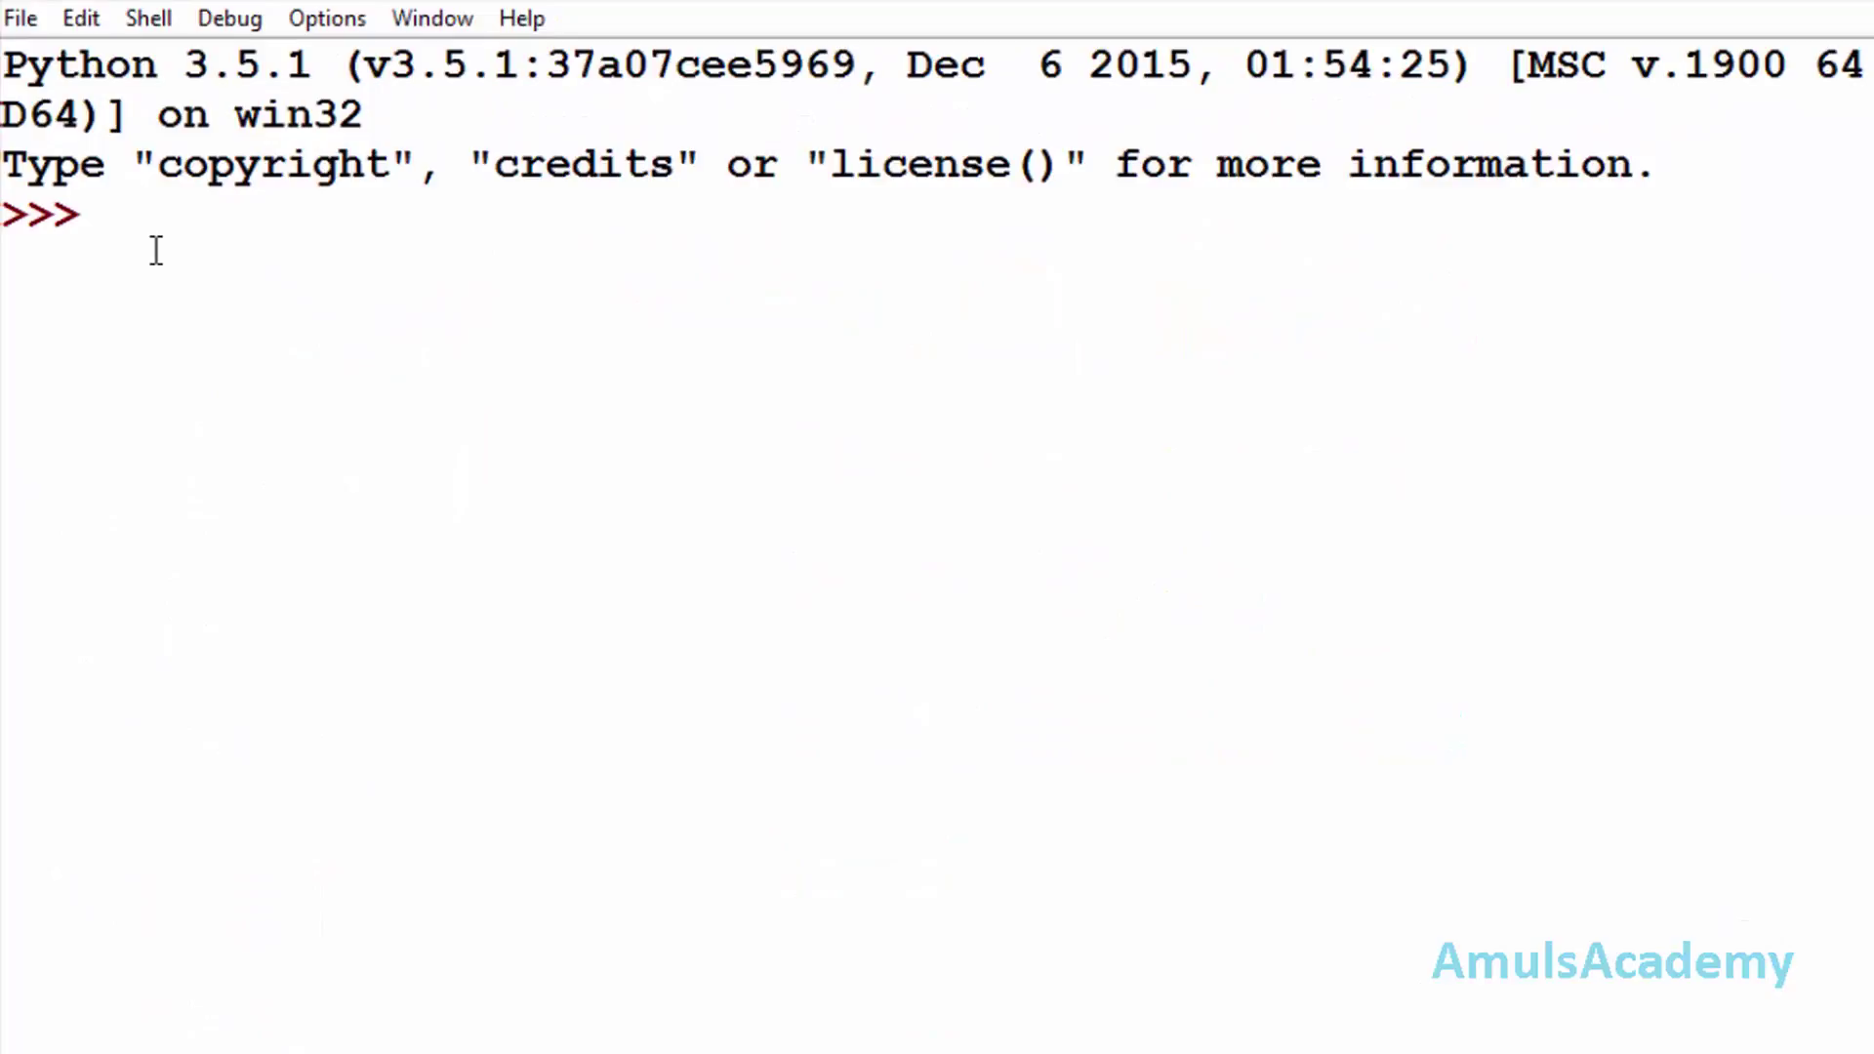
pyautogui.write('se')
pyautogui.write('t1 ')
pyautogui.write('= ')
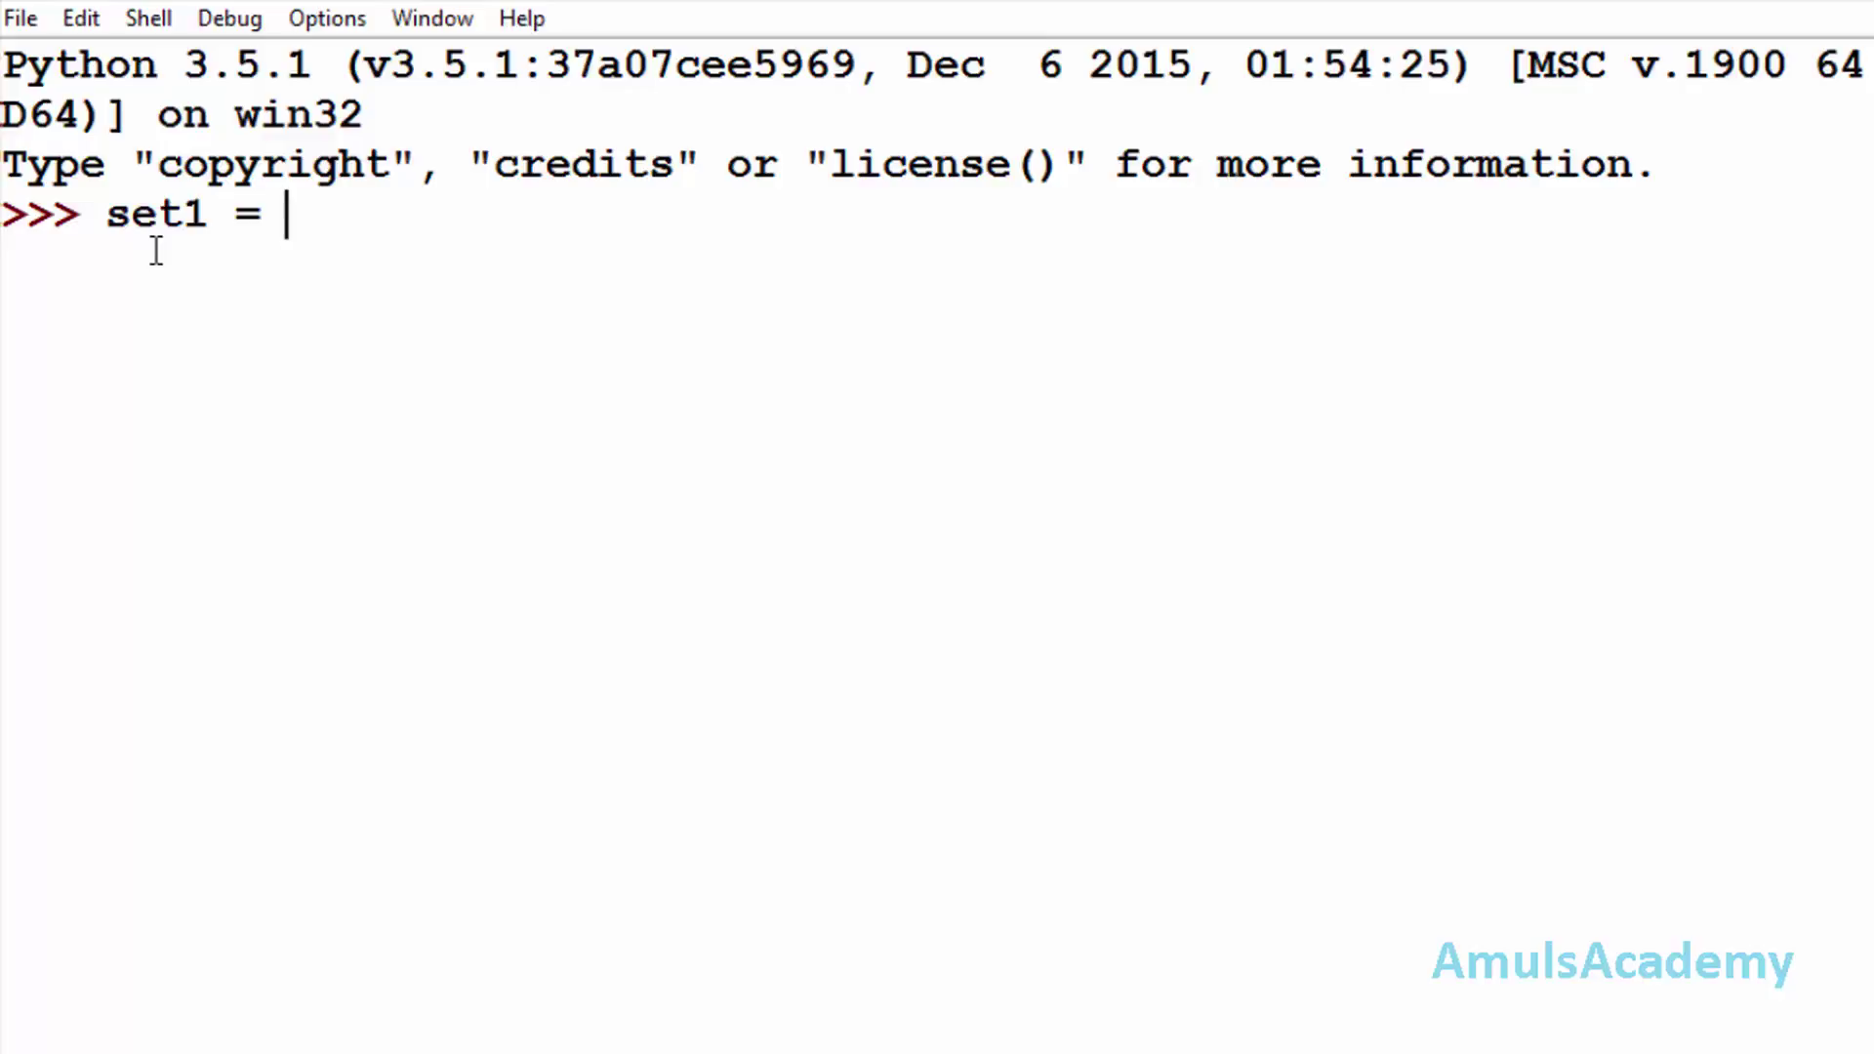
pyautogui.write('{}')
# Enter set1 = {1,2,3,4,'hello'} at the shell prompt
pyautogui.press('Left')
pyautogui.write('1')
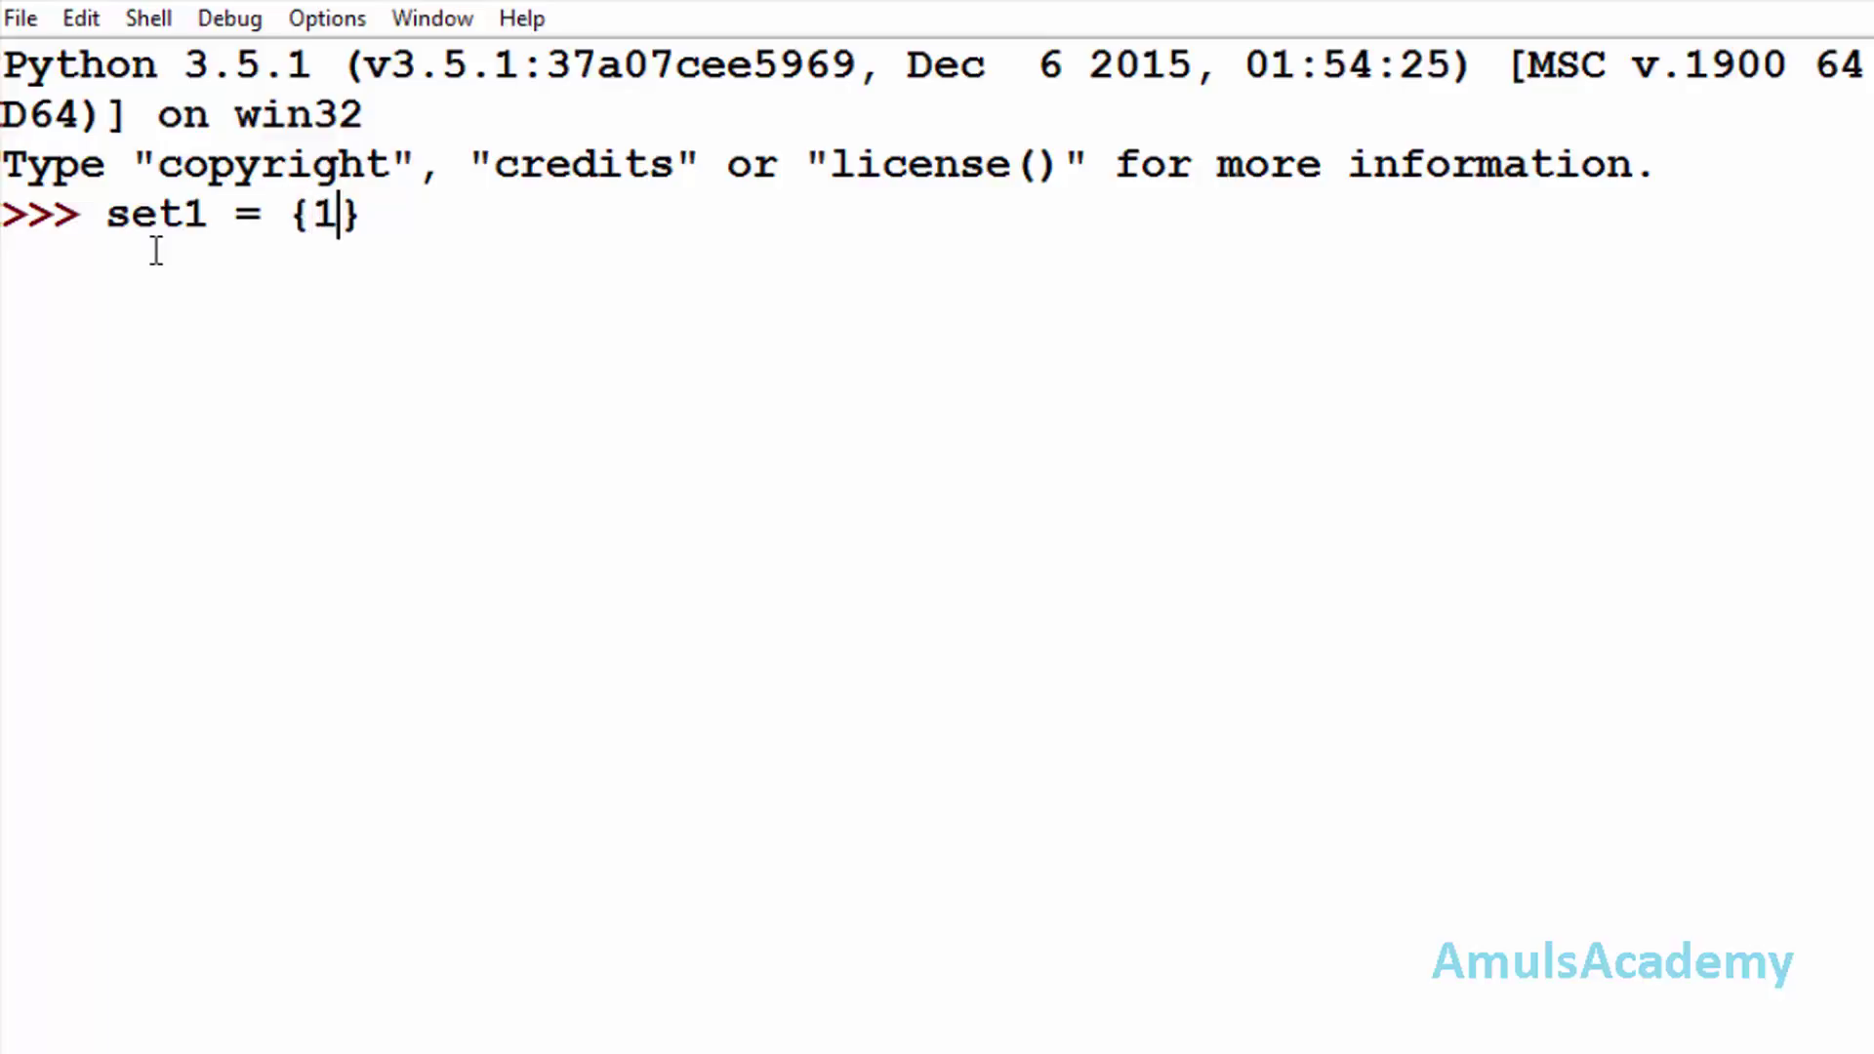
pyautogui.write(',2,3,4')
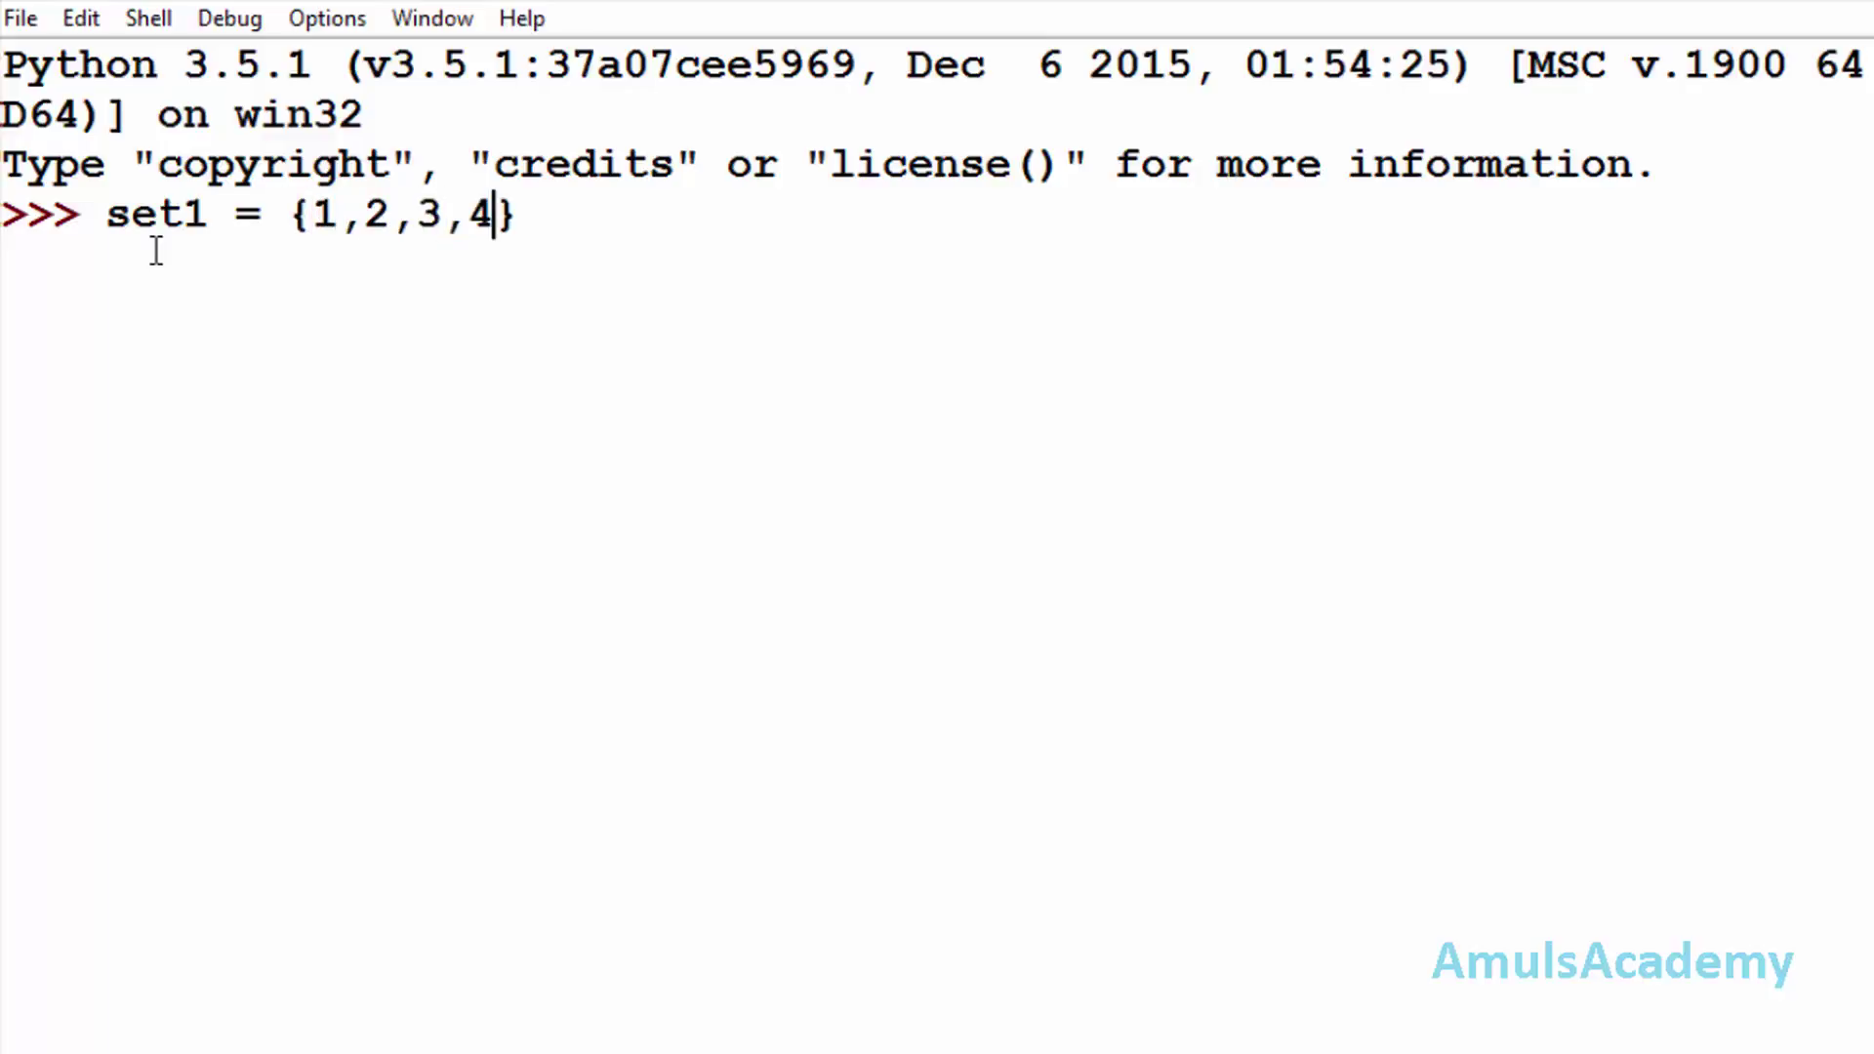
pyautogui.write(",''")
pyautogui.press('Left')
pyautogui.write('hello')
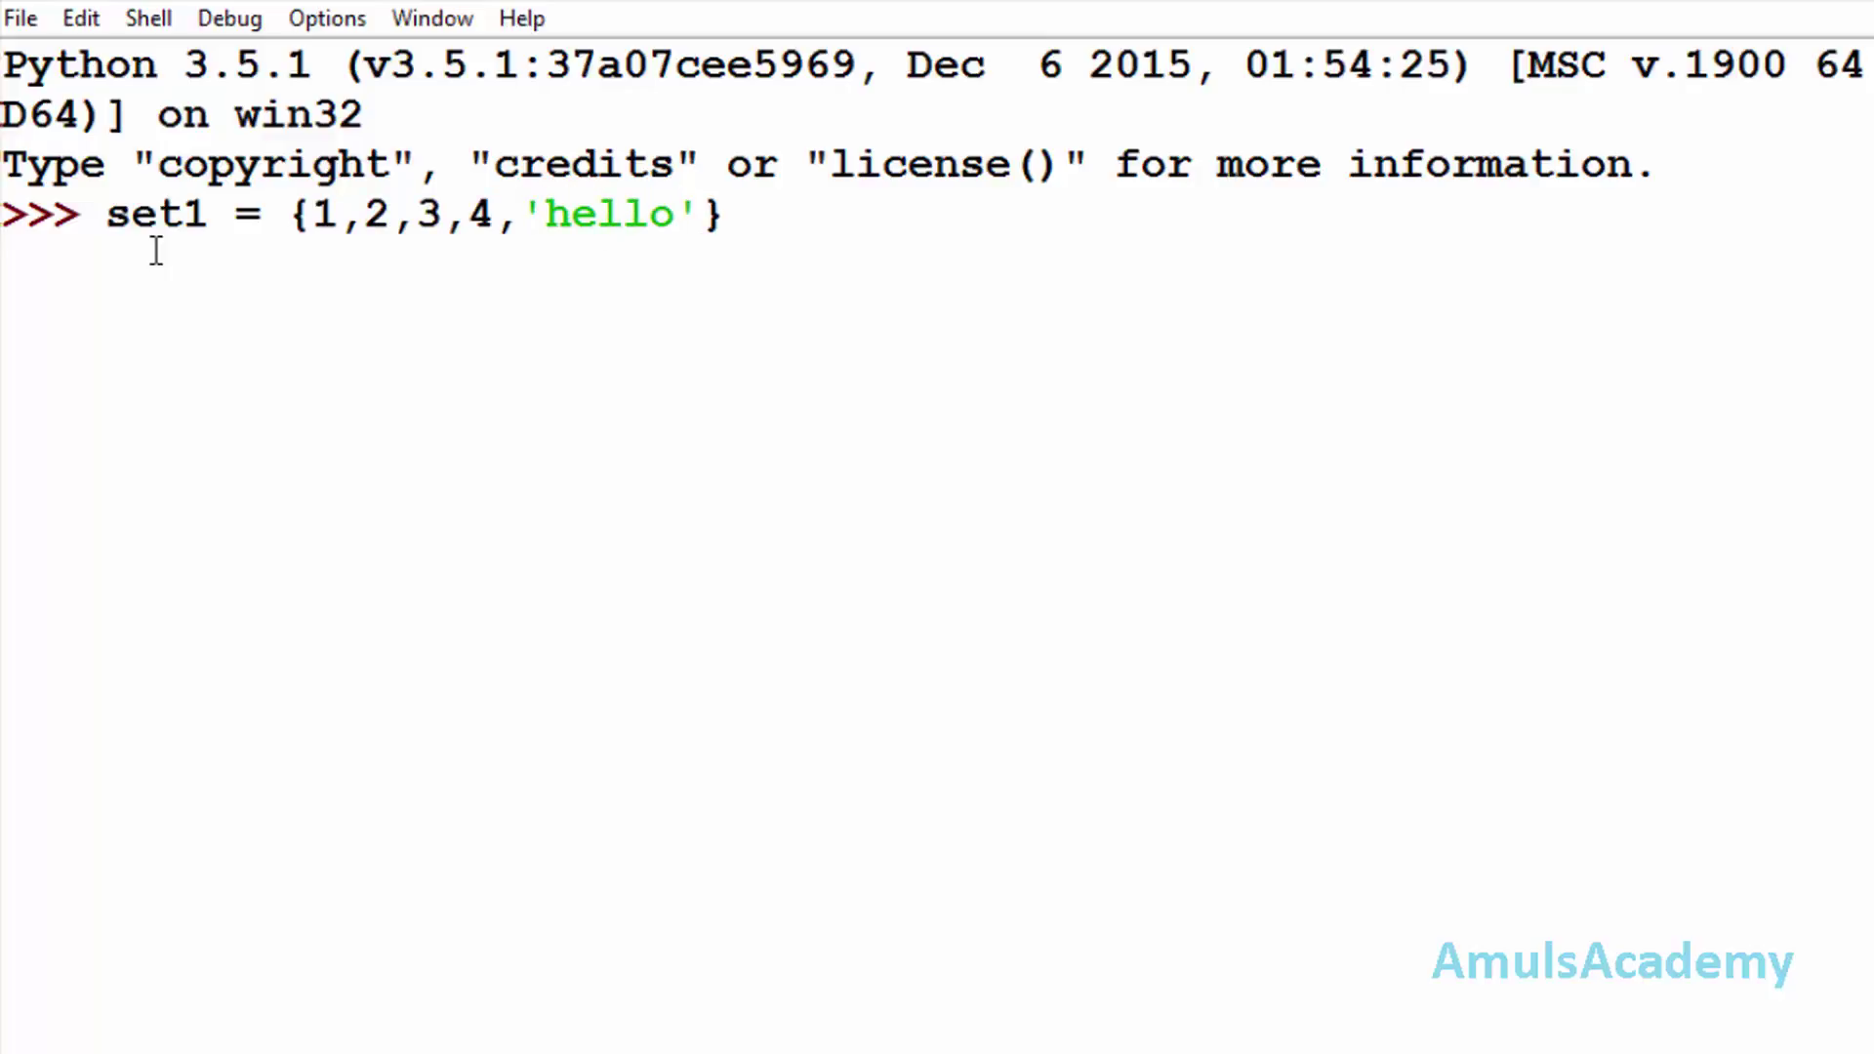
pyautogui.press('End')
pyautogui.press('Return')
pyautogui.write('6 i')
pyautogui.write('n s')
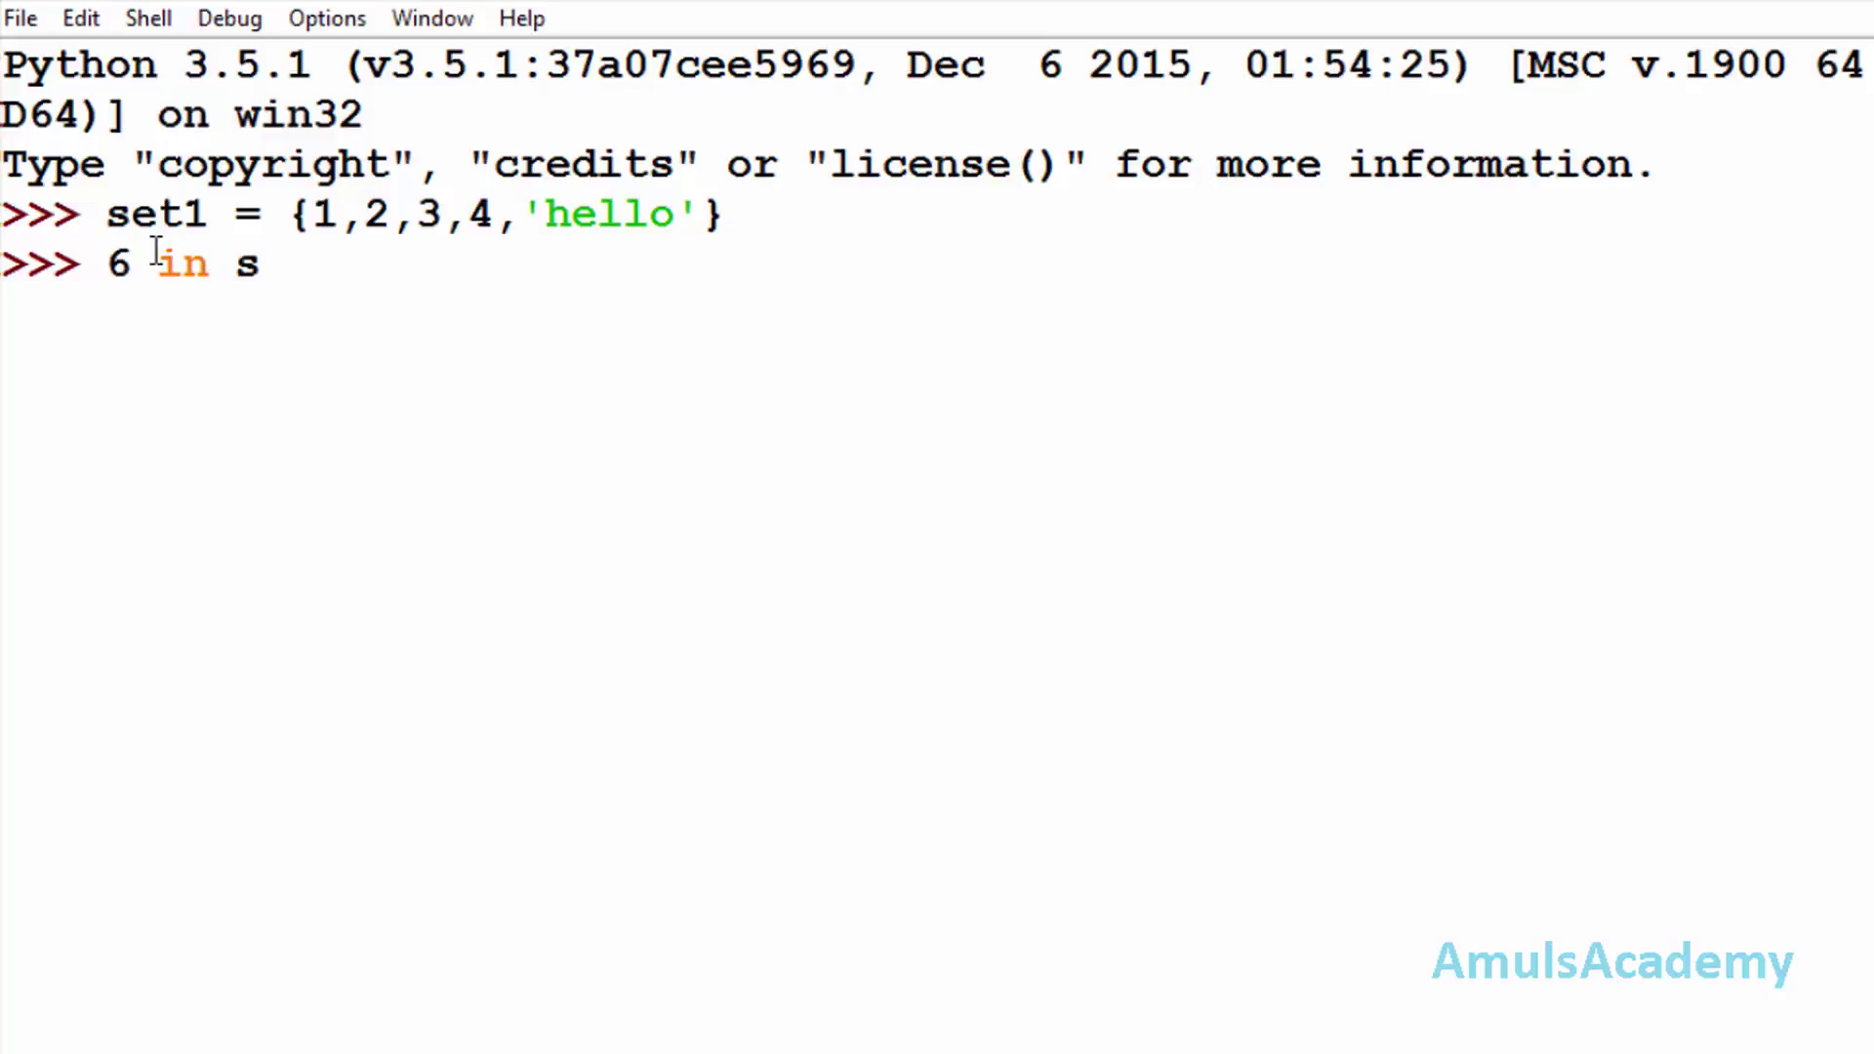
pyautogui.write('et1')
# Test 6 in set1 (False) and 4 in set1 (True), highlighting the 4 in set1's definition
pyautogui.press('Return')
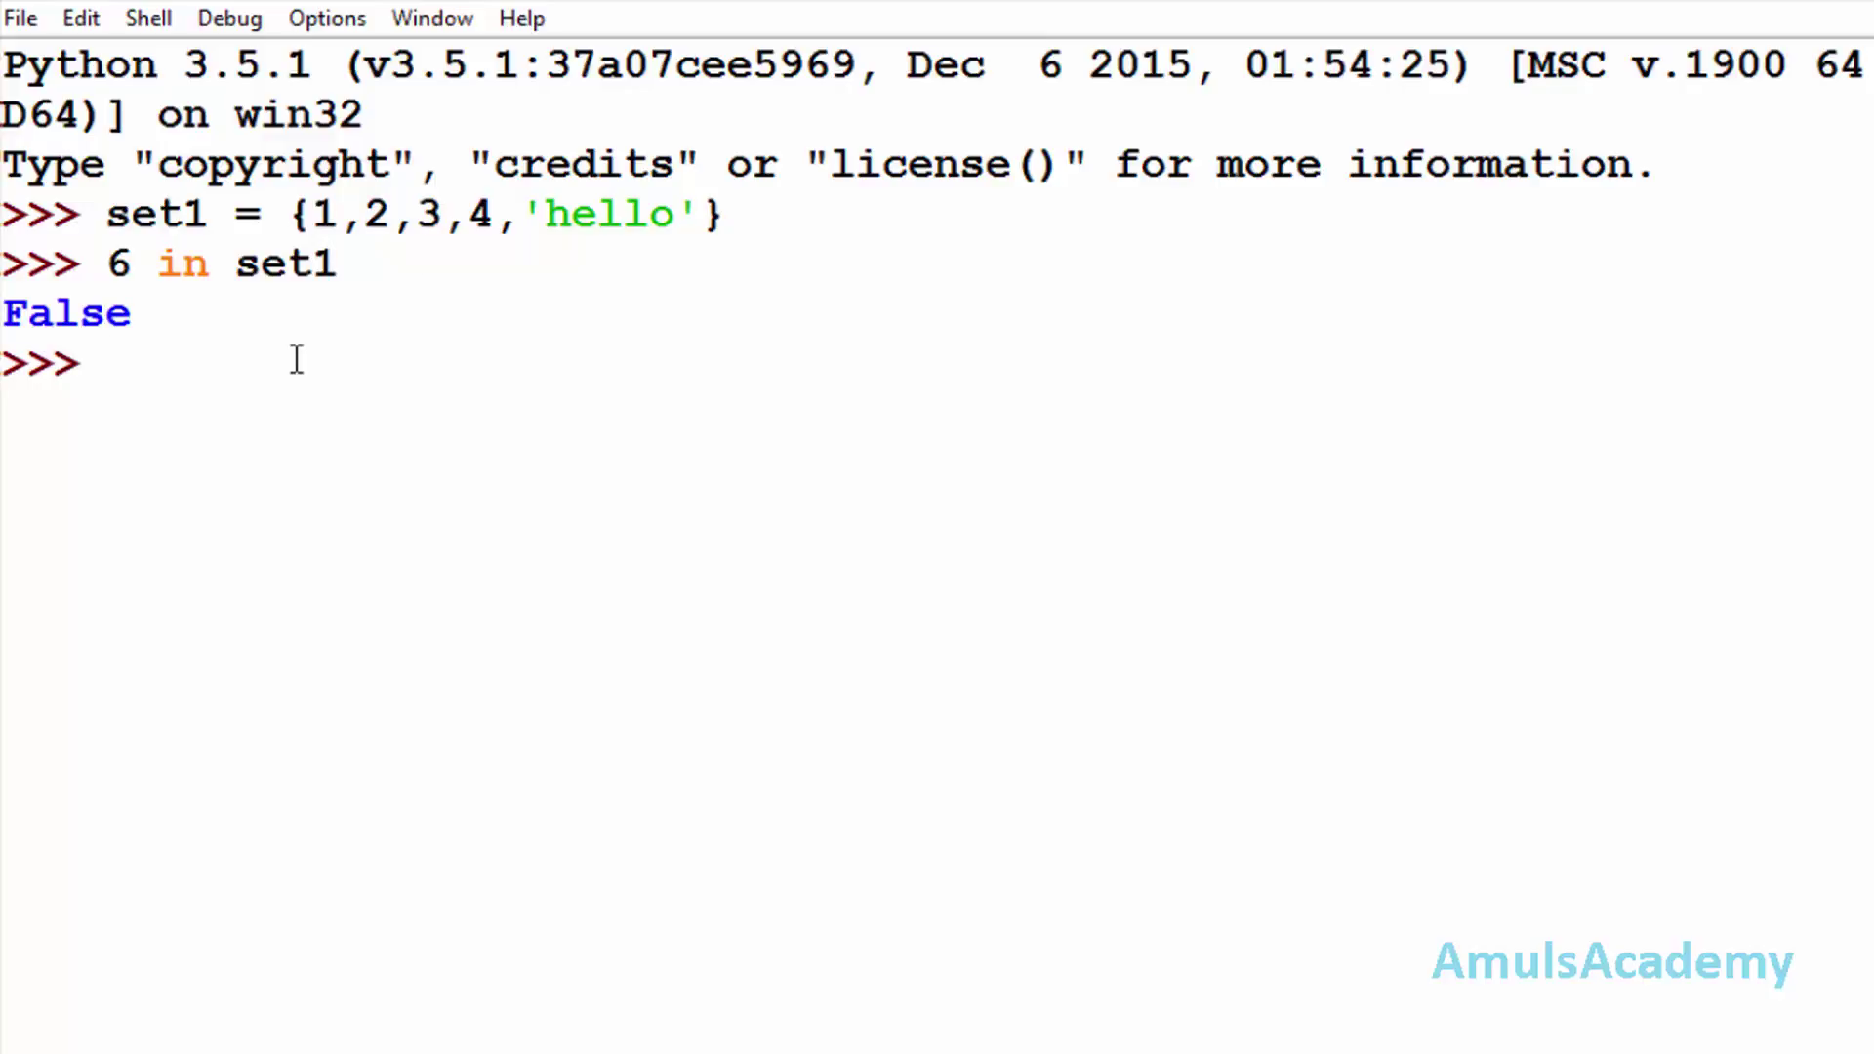
pyautogui.write('4 ')
pyautogui.write('in ')
pyautogui.write('set1')
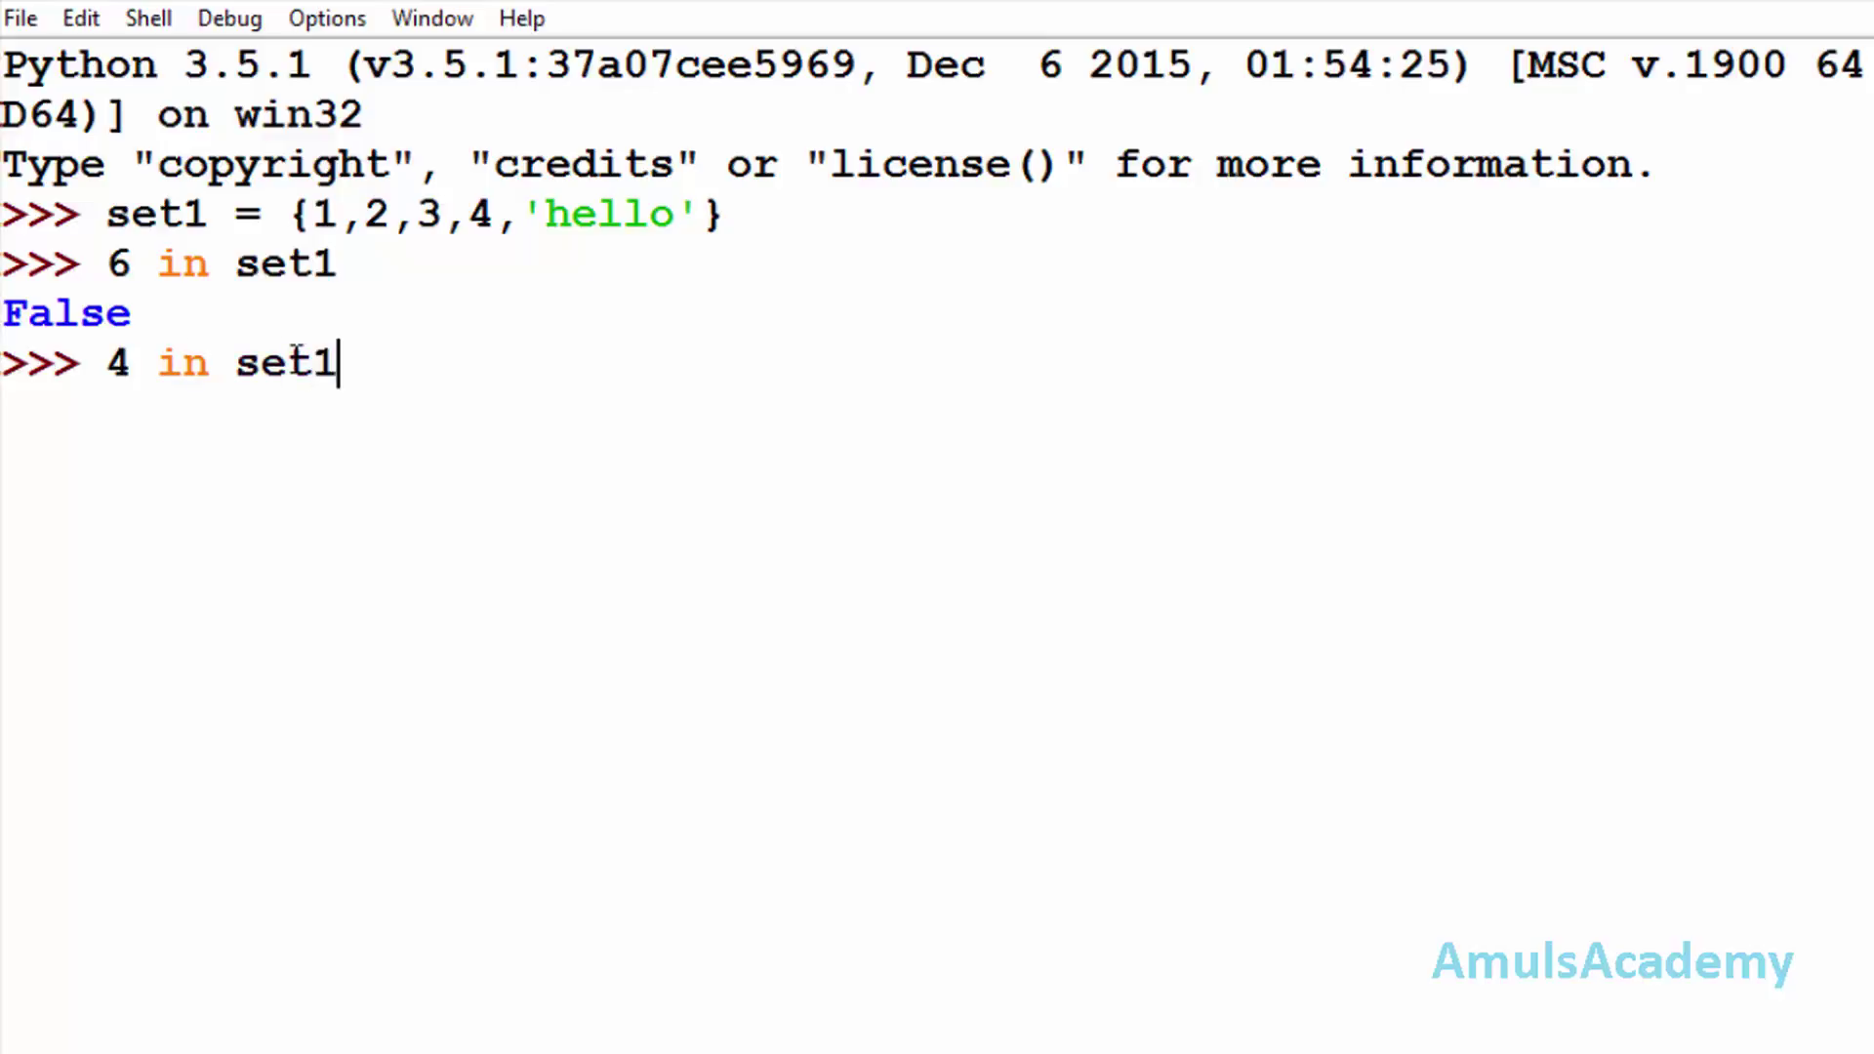
pyautogui.press('Return')
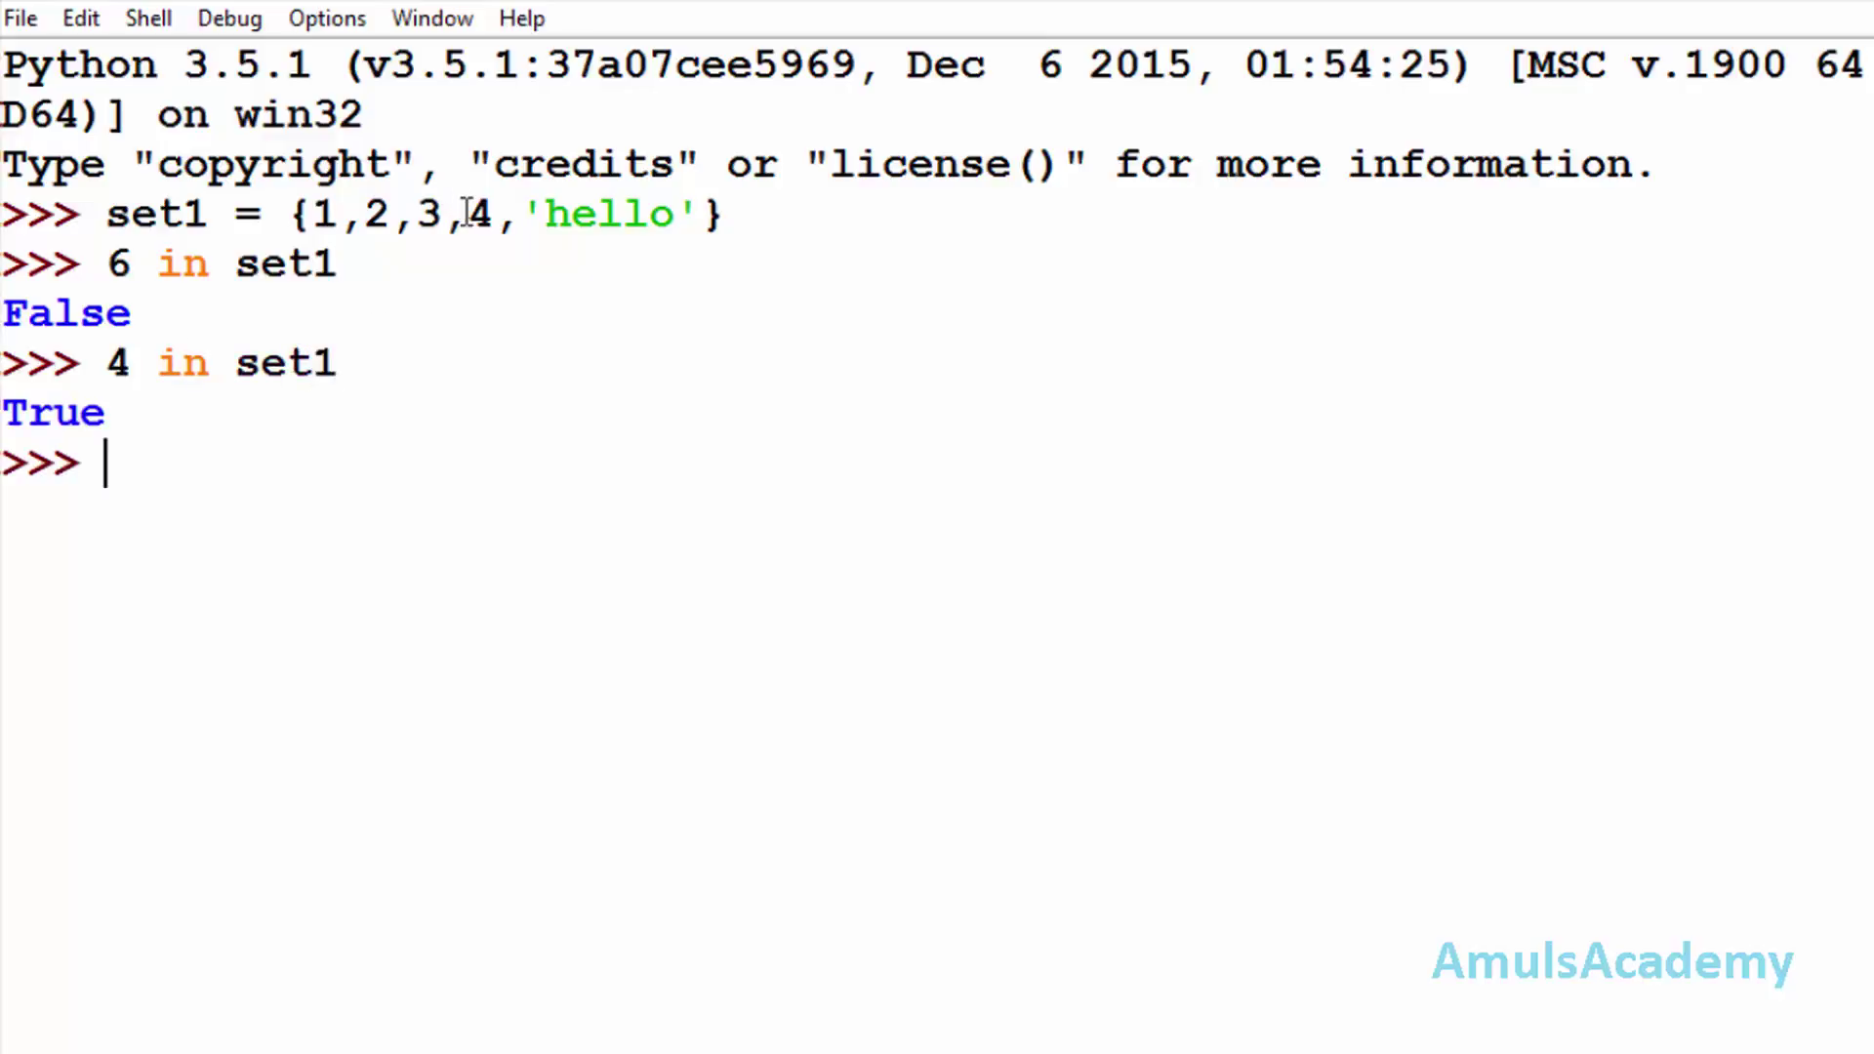
pyautogui.moveTo(466, 215); pyautogui.dragTo(495, 215)
pyautogui.click(519, 317)
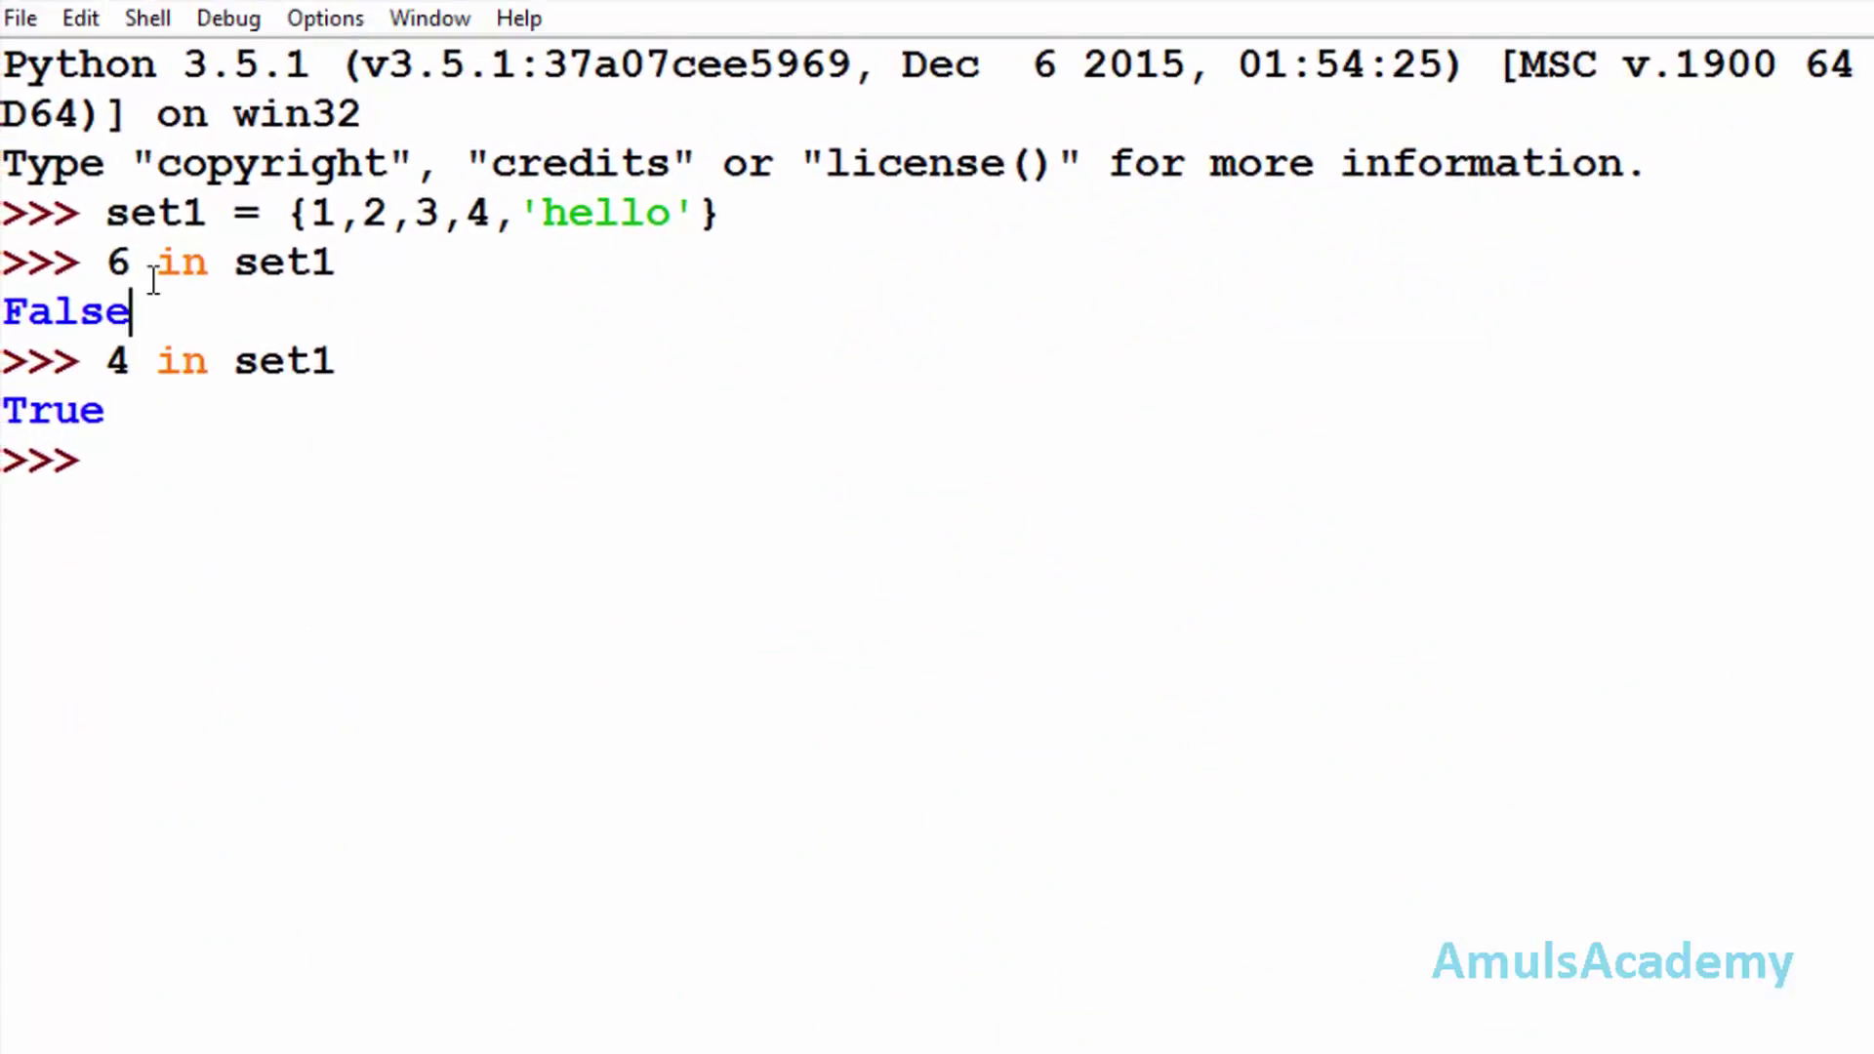
pyautogui.click(142, 449)
pyautogui.write('set1')
pyautogui.write('.add')
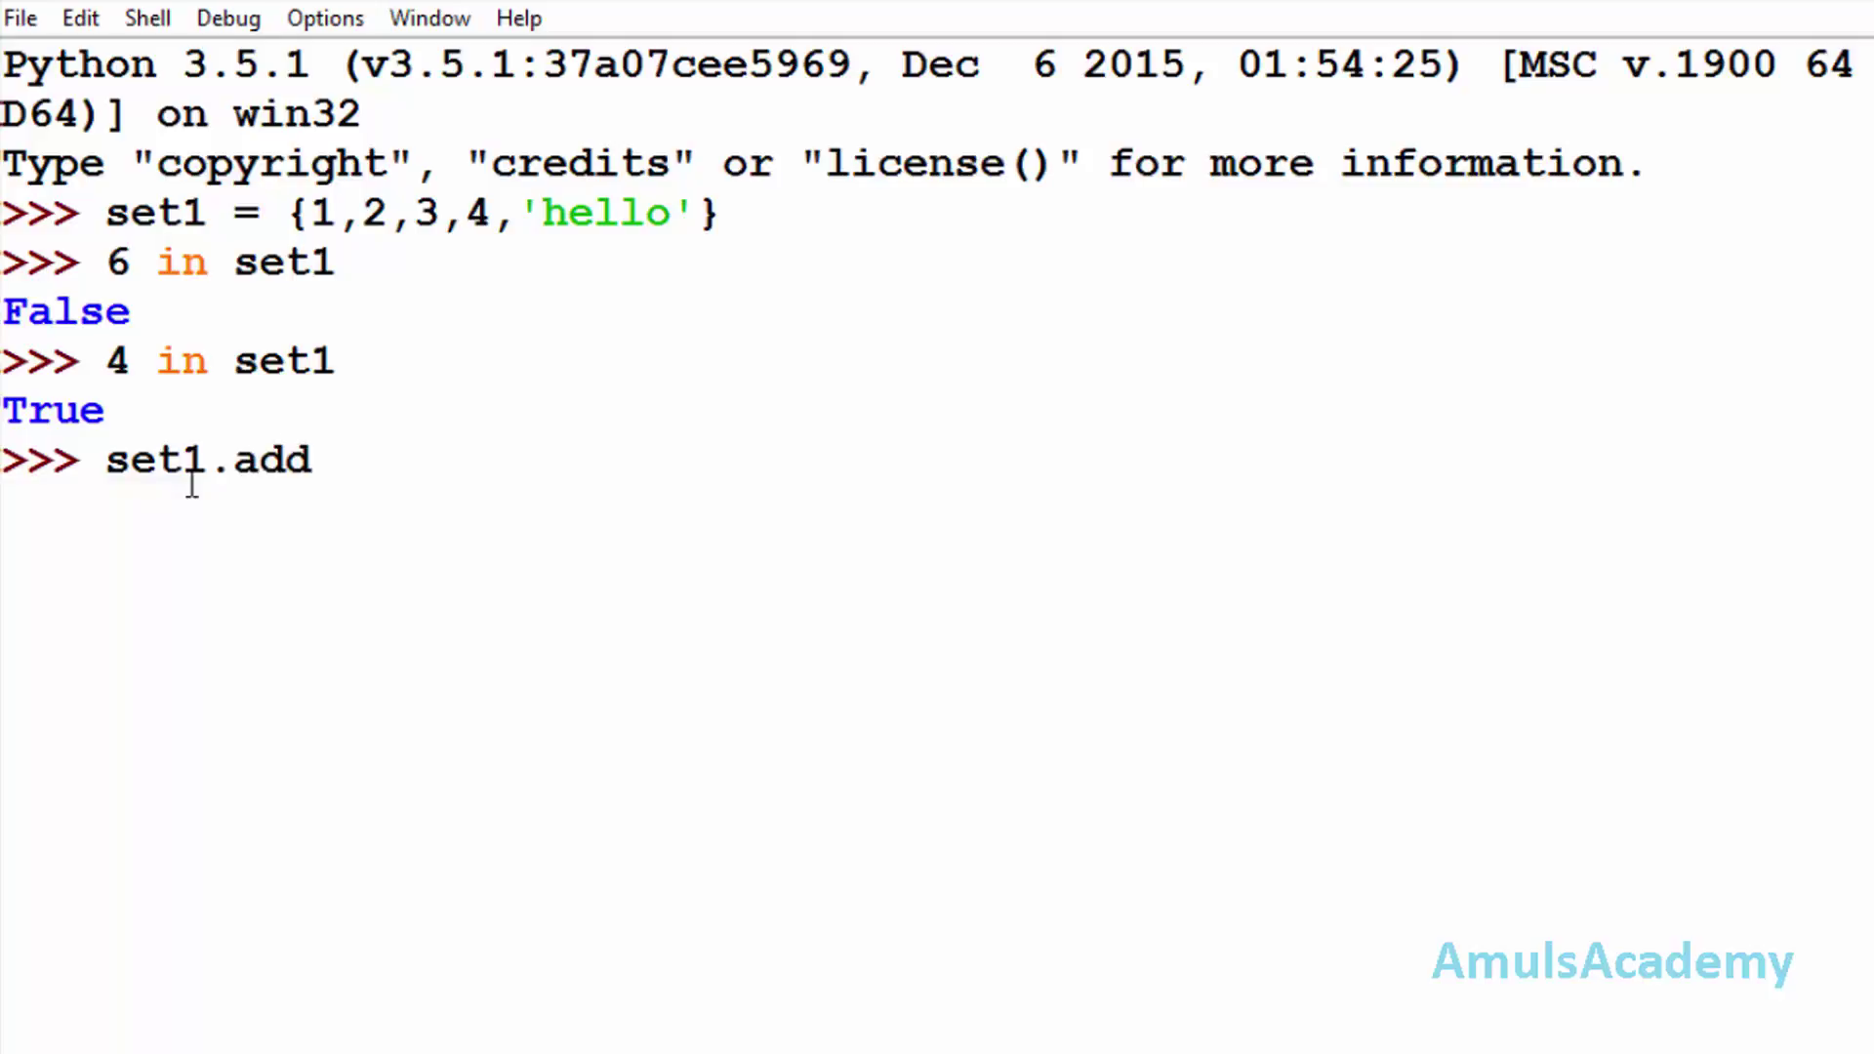
pyautogui.write('()')
# Run set1.add(6) to insert 6 into set1
pyautogui.press('Left')
pyautogui.write('6')
pyautogui.click(397, 457)
pyautogui.press('Return')
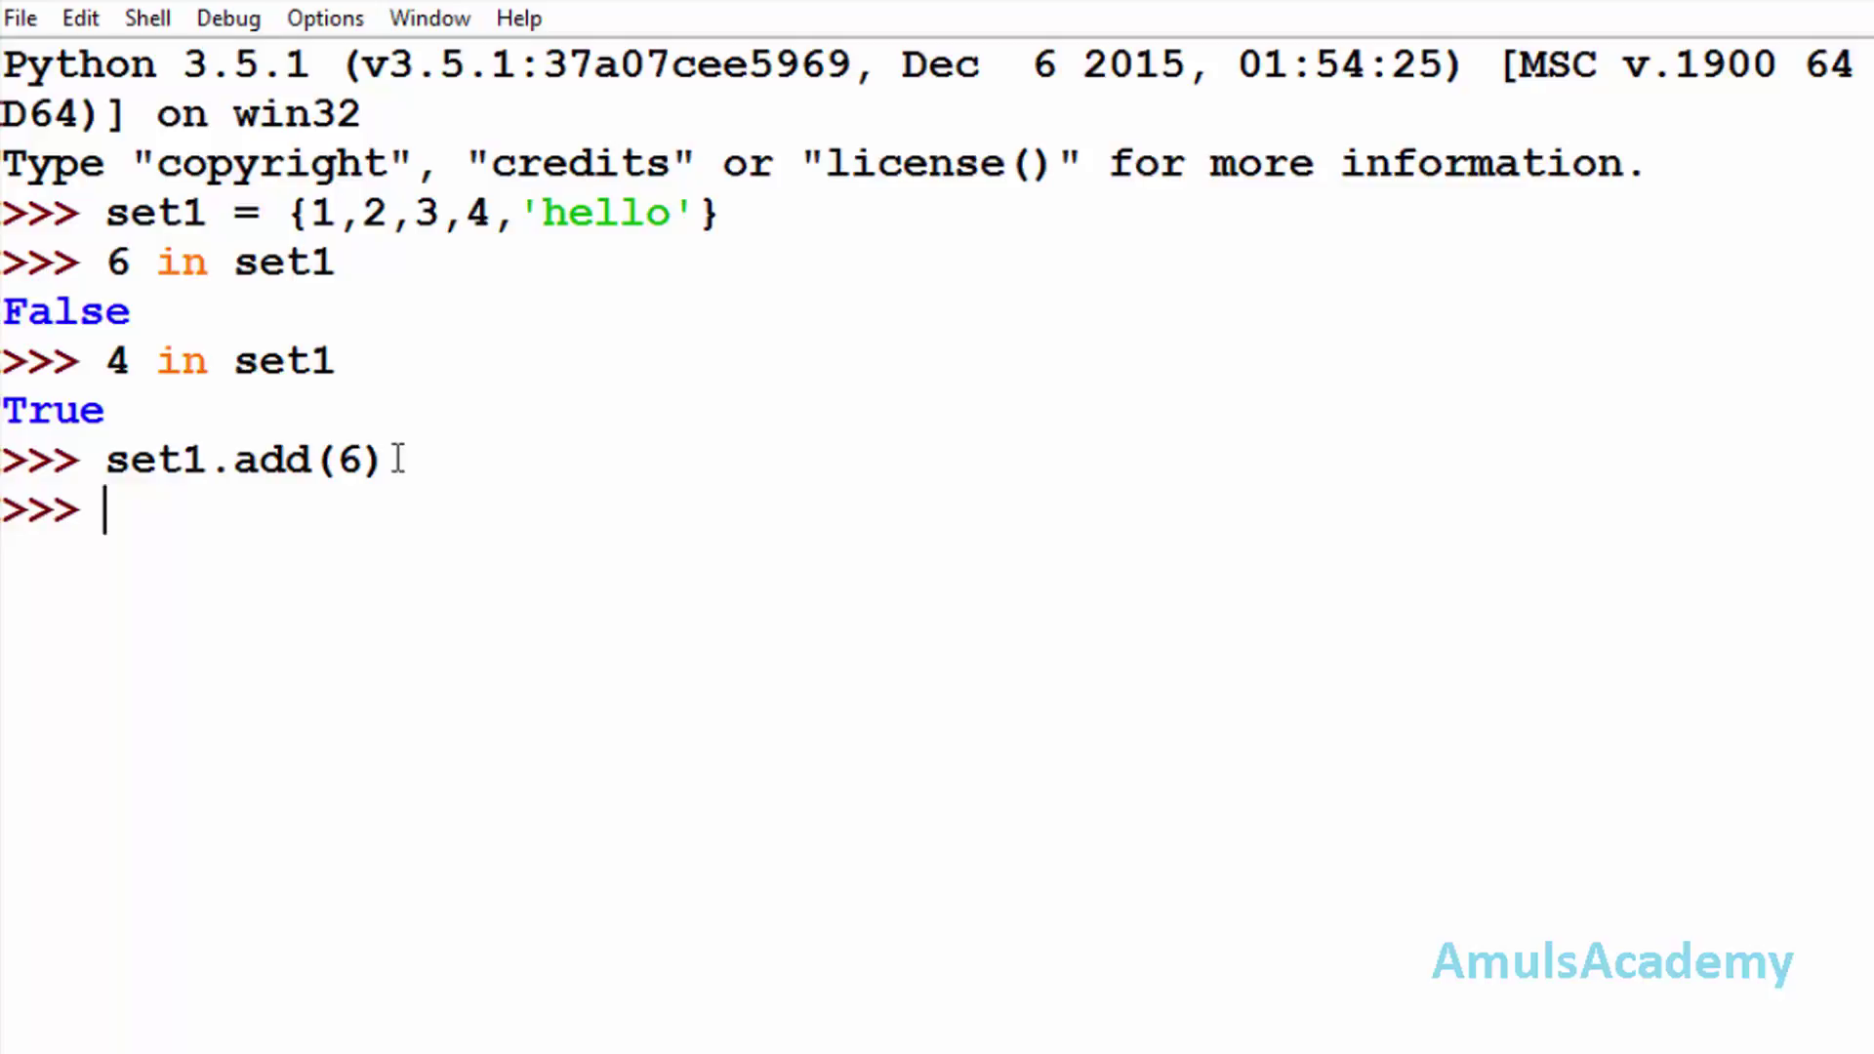
pyautogui.write('set1')
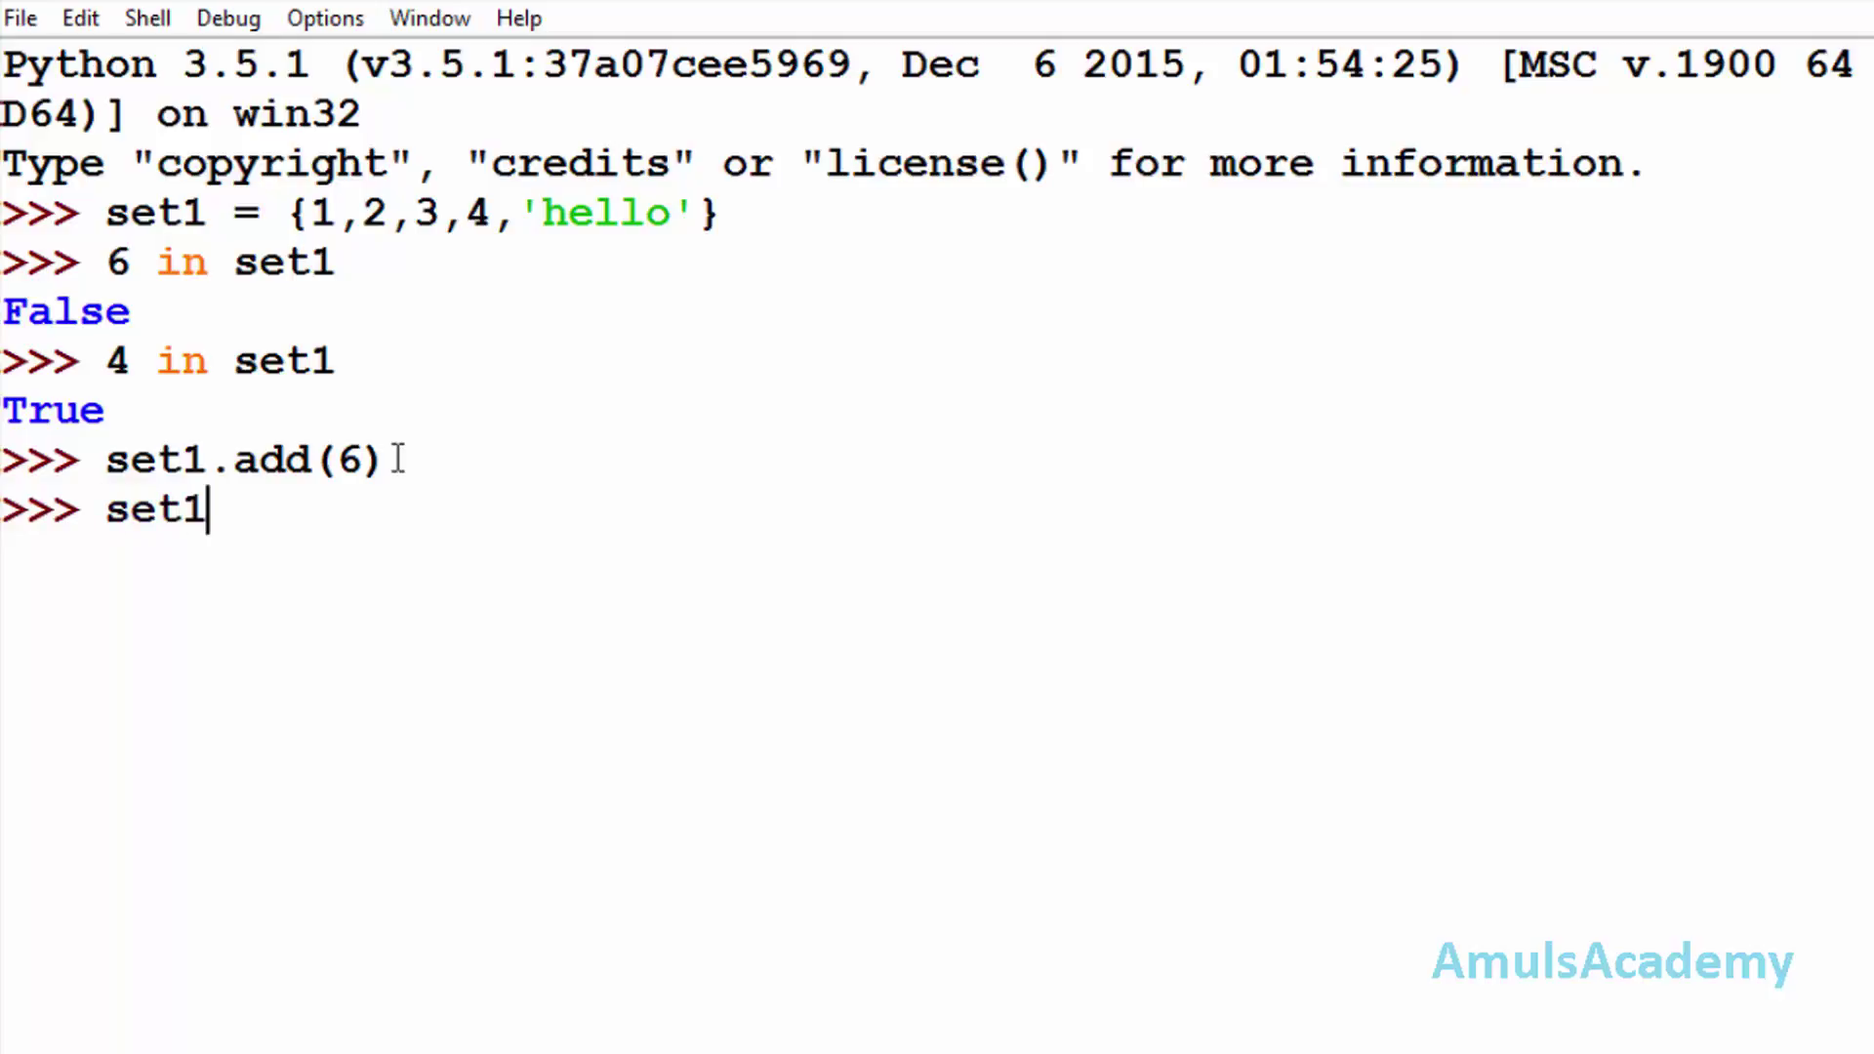
# Display set1 as {1, 2, 3, 4, 6, 'hello'} and highlight the new 6
pyautogui.press('Return')
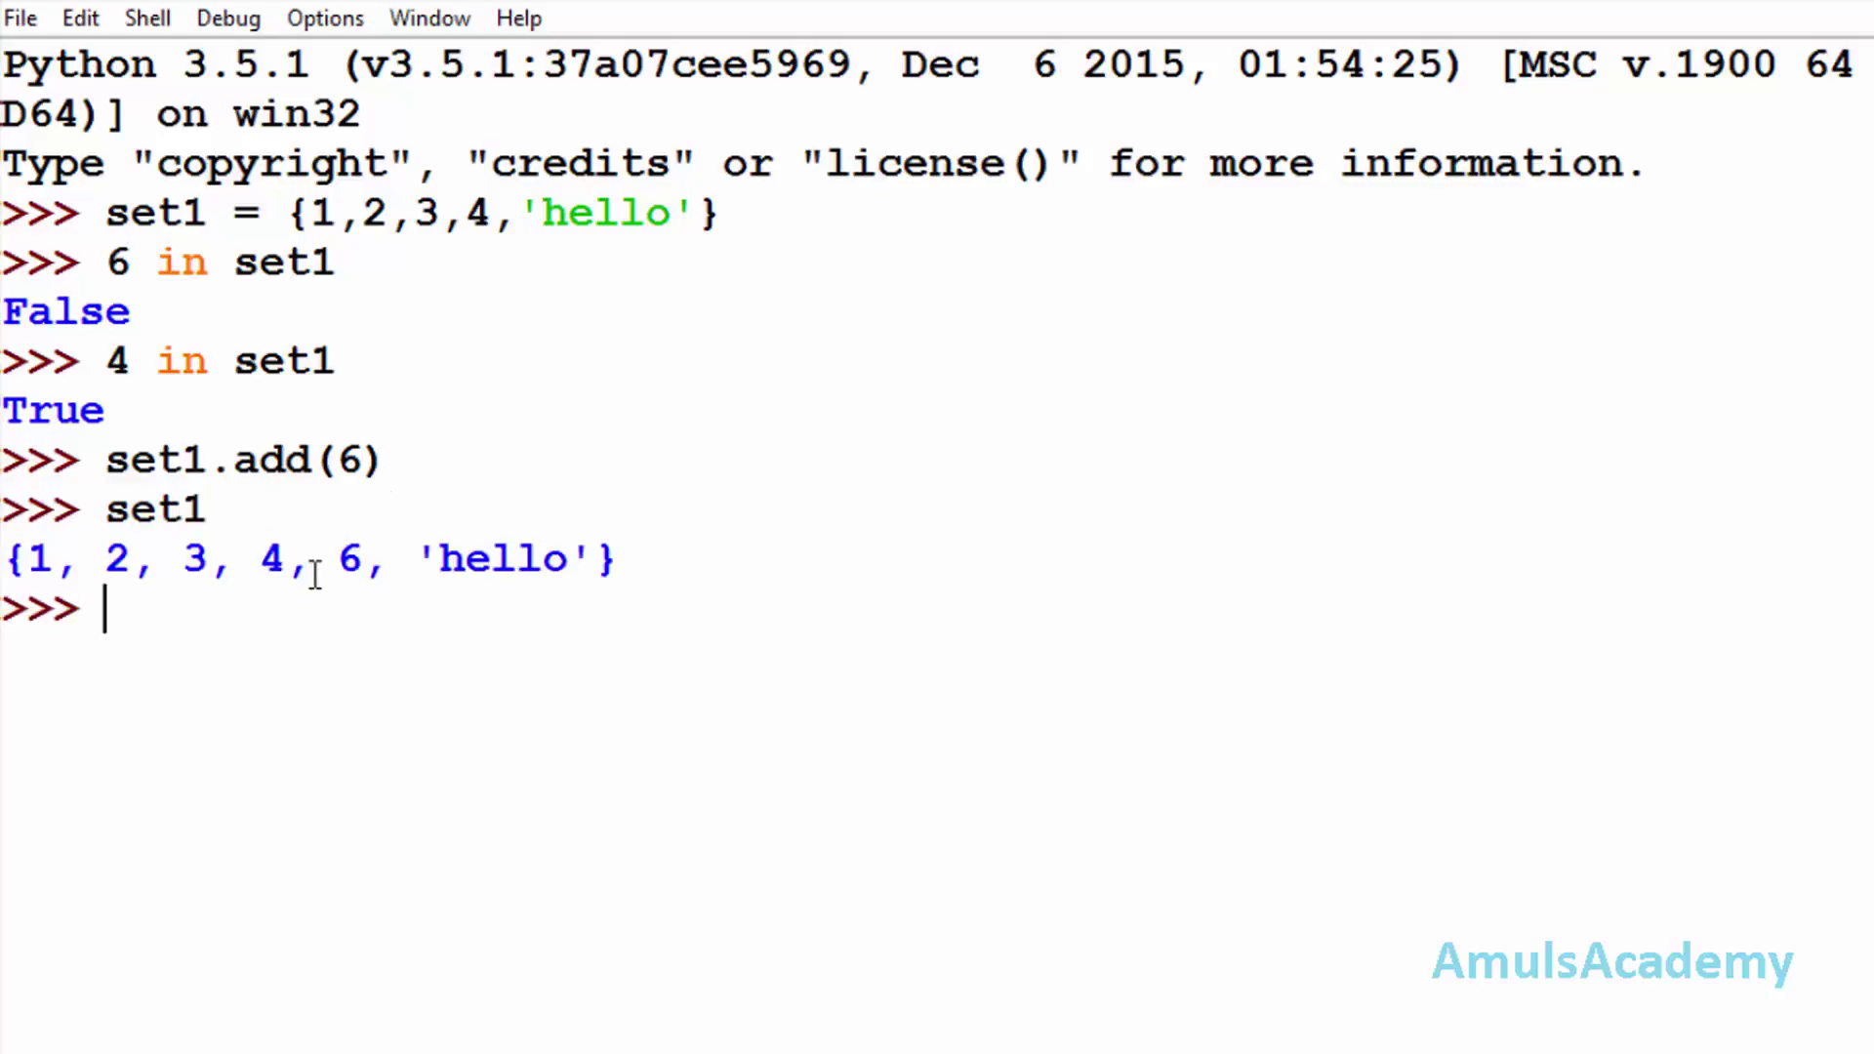
pyautogui.moveTo(312, 574); pyautogui.dragTo(366, 575)
pyautogui.click(452, 649)
pyautogui.write('set1')
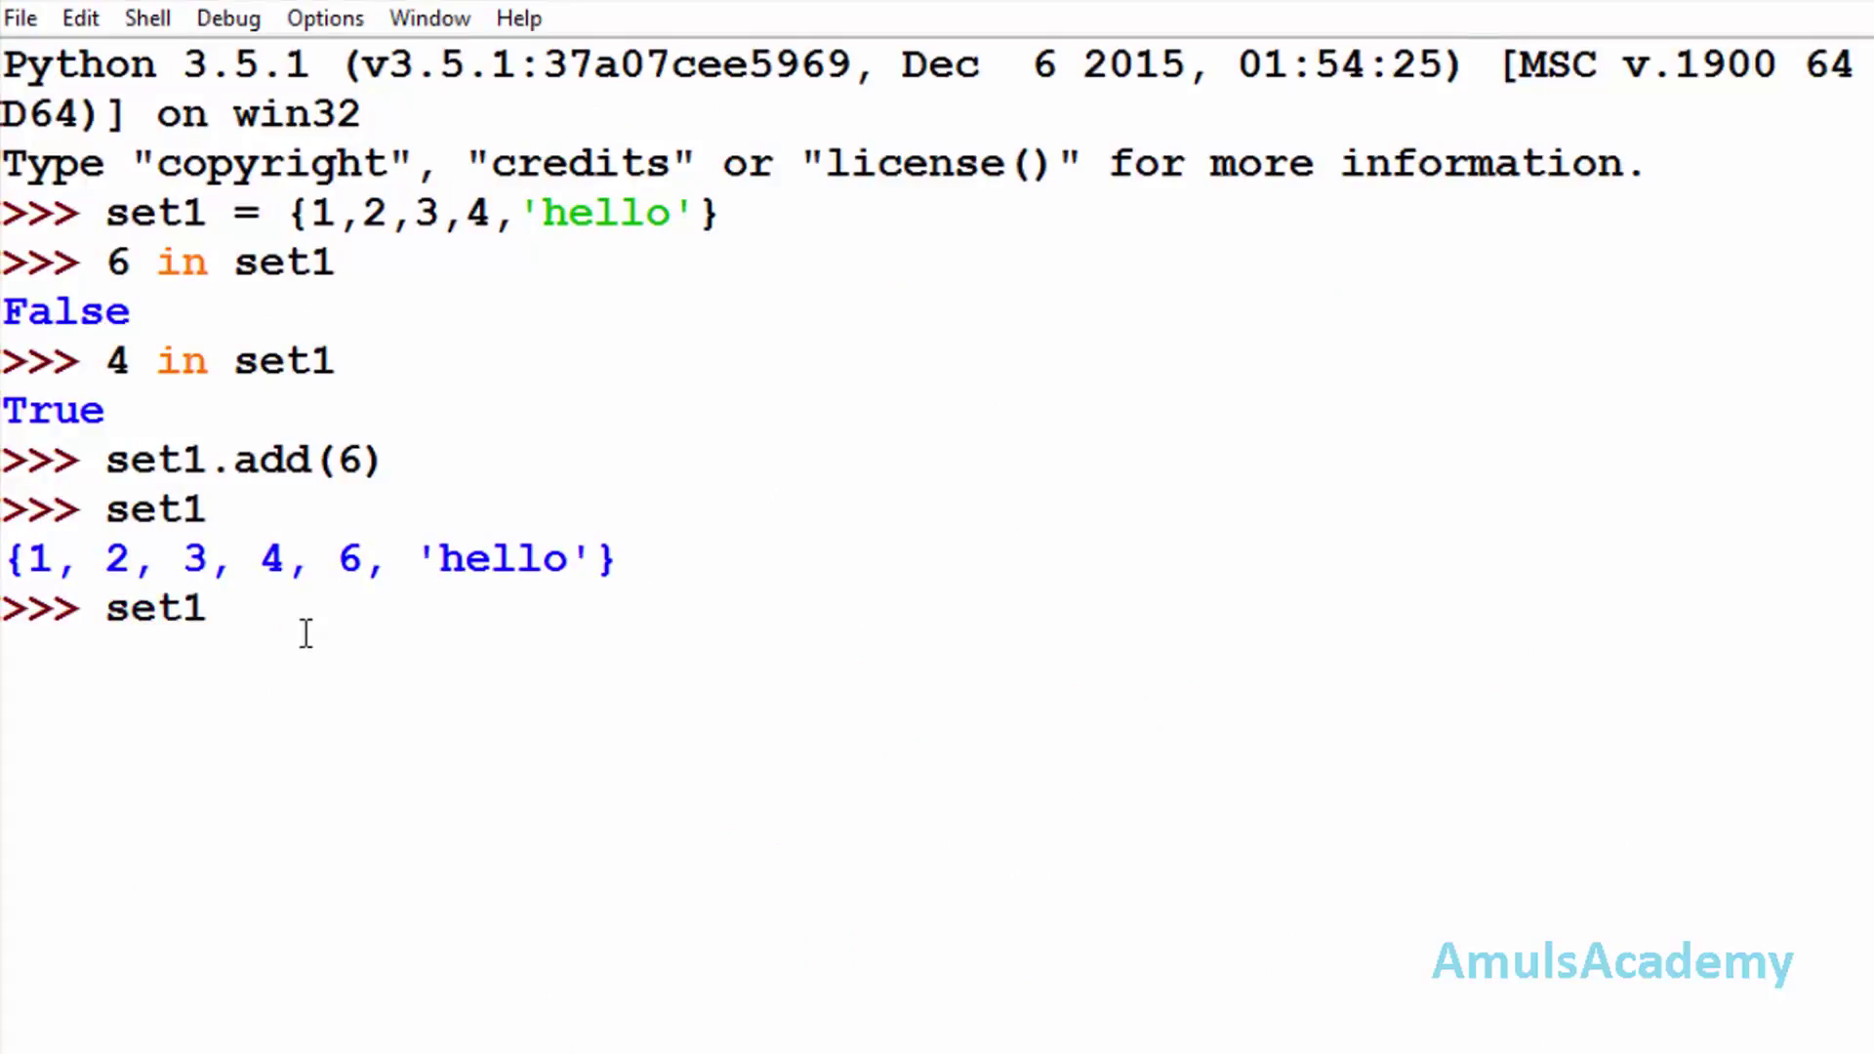
pyautogui.write('.re')
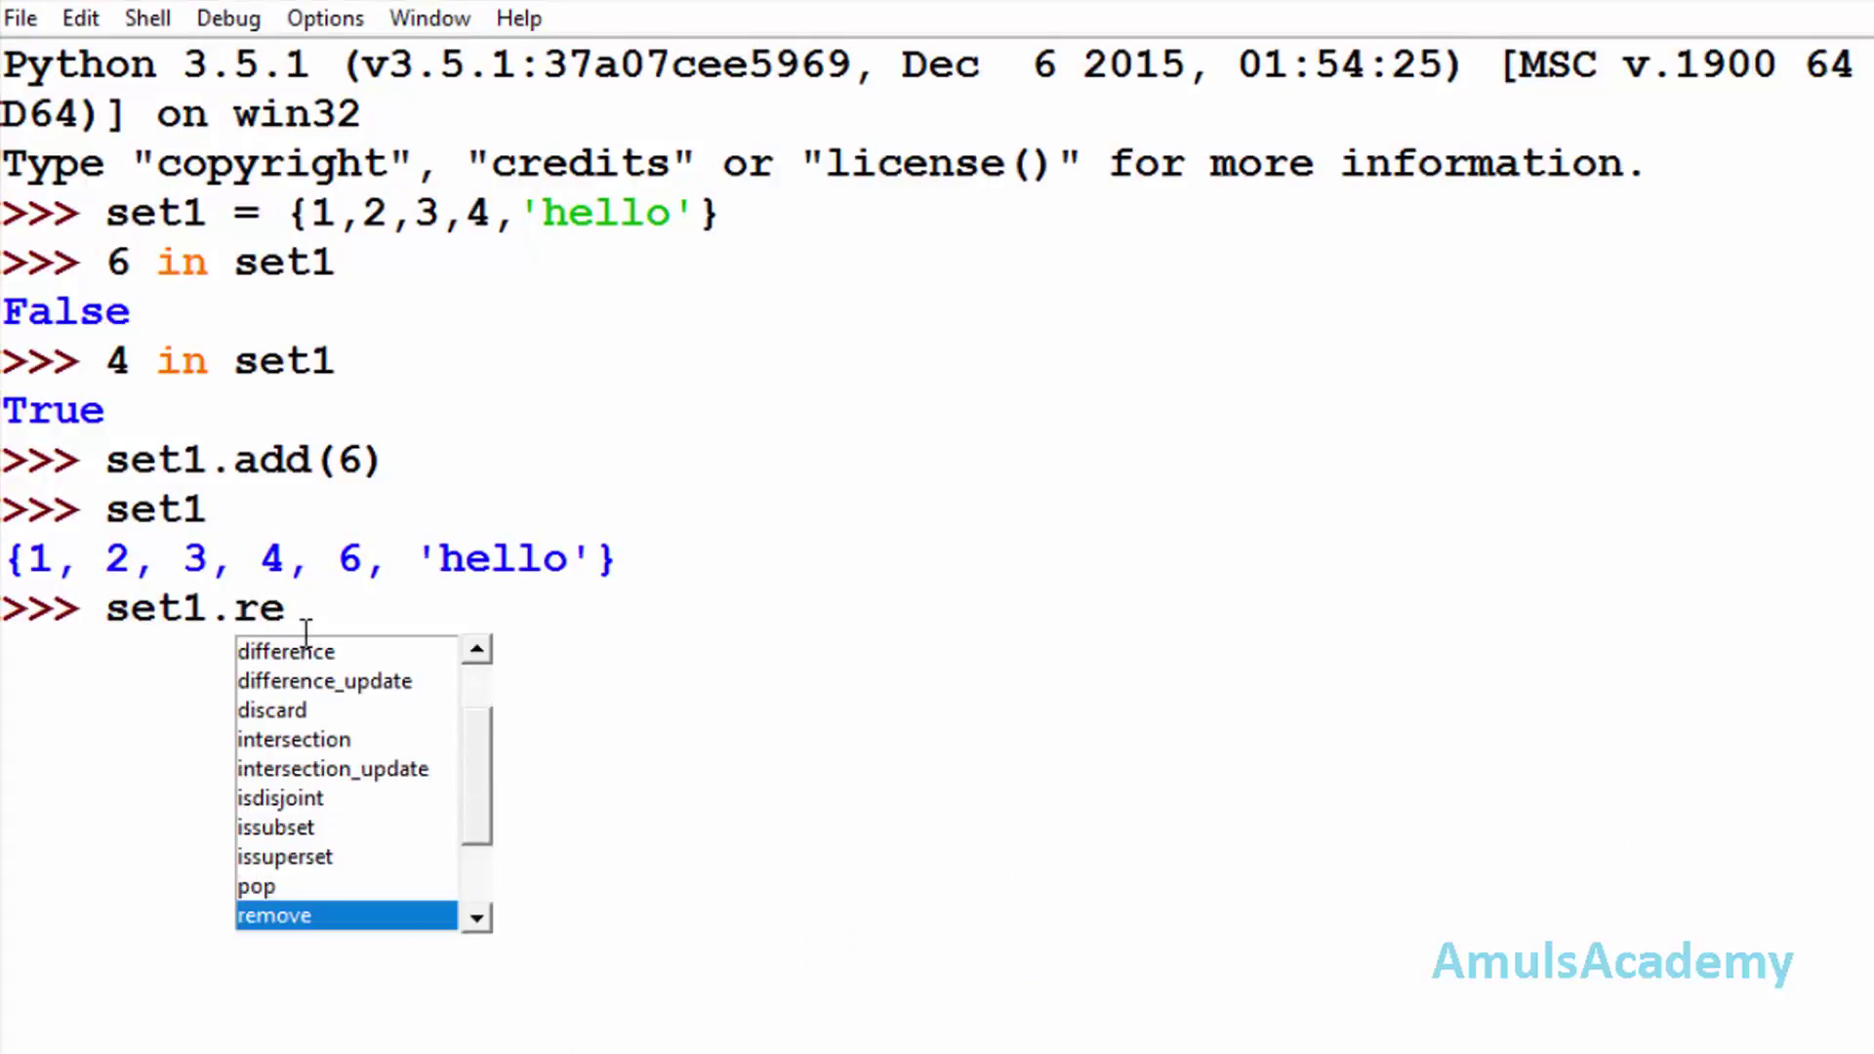
pyautogui.write('move')
pyautogui.write('()')
# Run set1.remove(4), then display set1 as {1, 2, 3, 6, 'hello'}
pyautogui.press('Left')
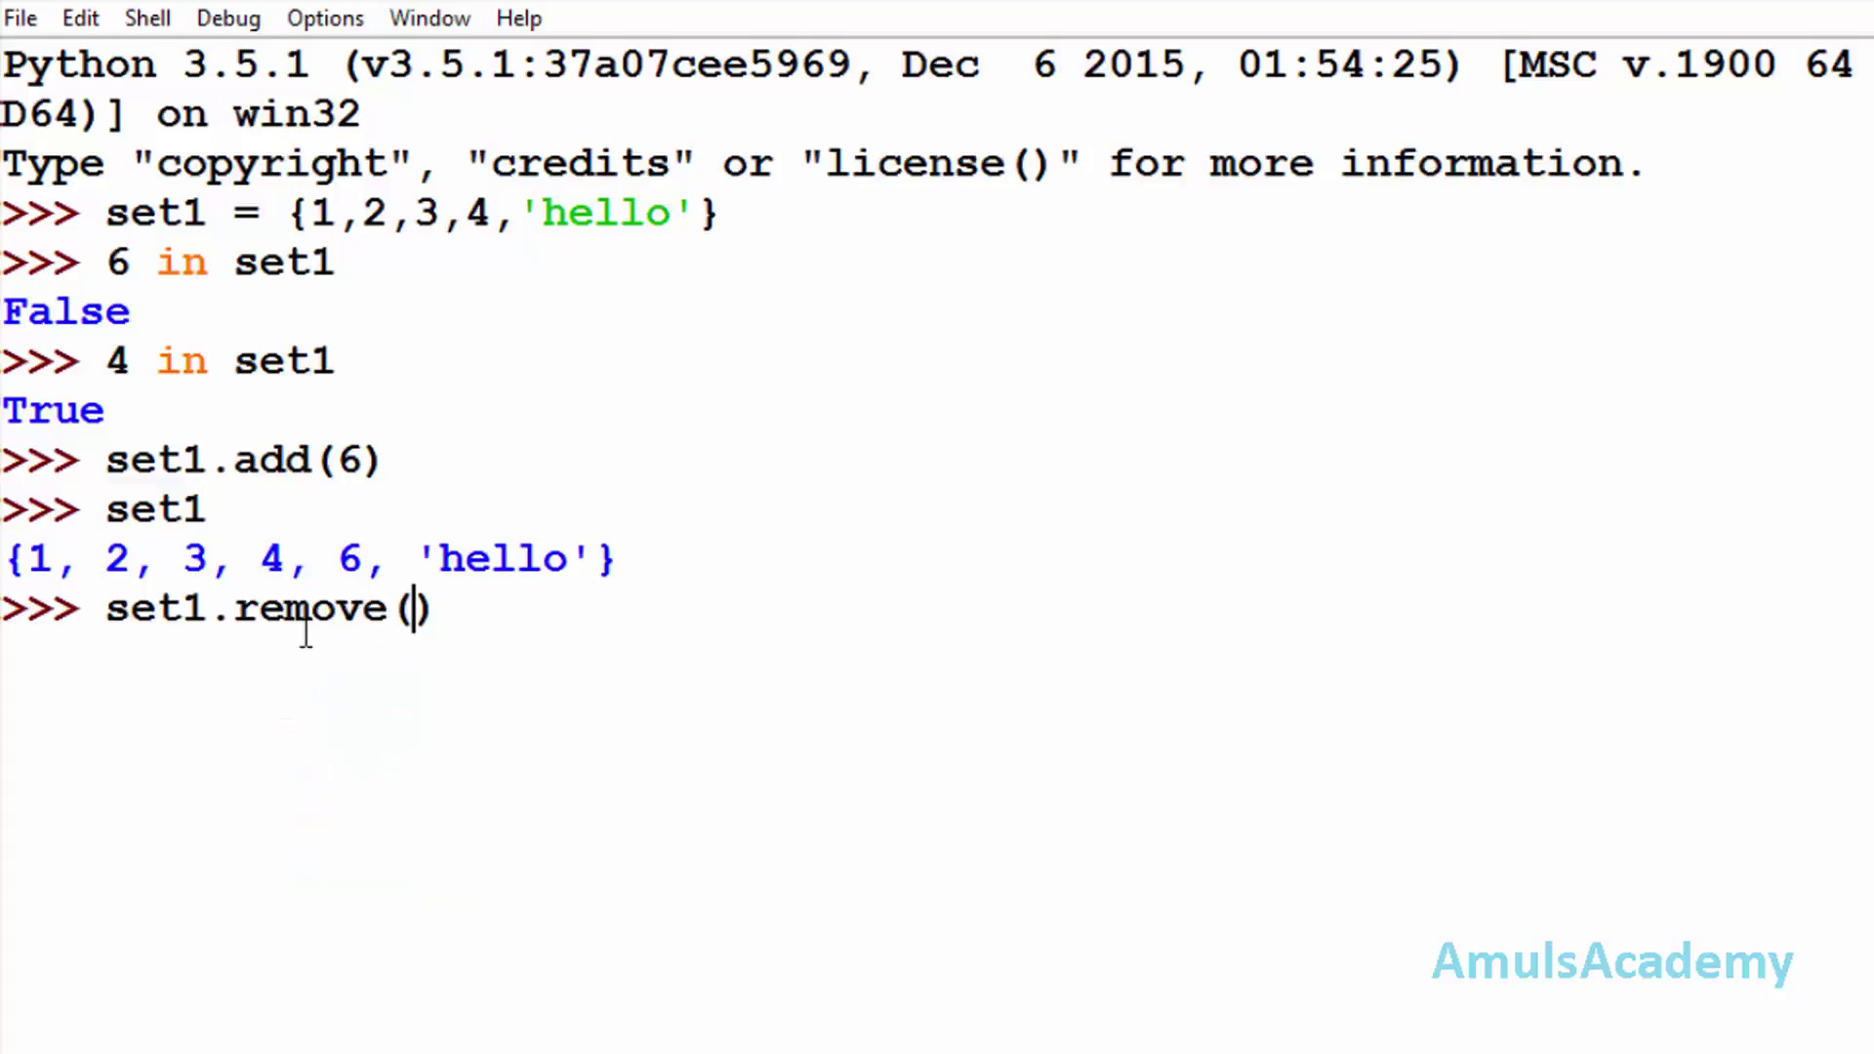
pyautogui.write('4')
pyautogui.press('Right')
pyautogui.press('Return')
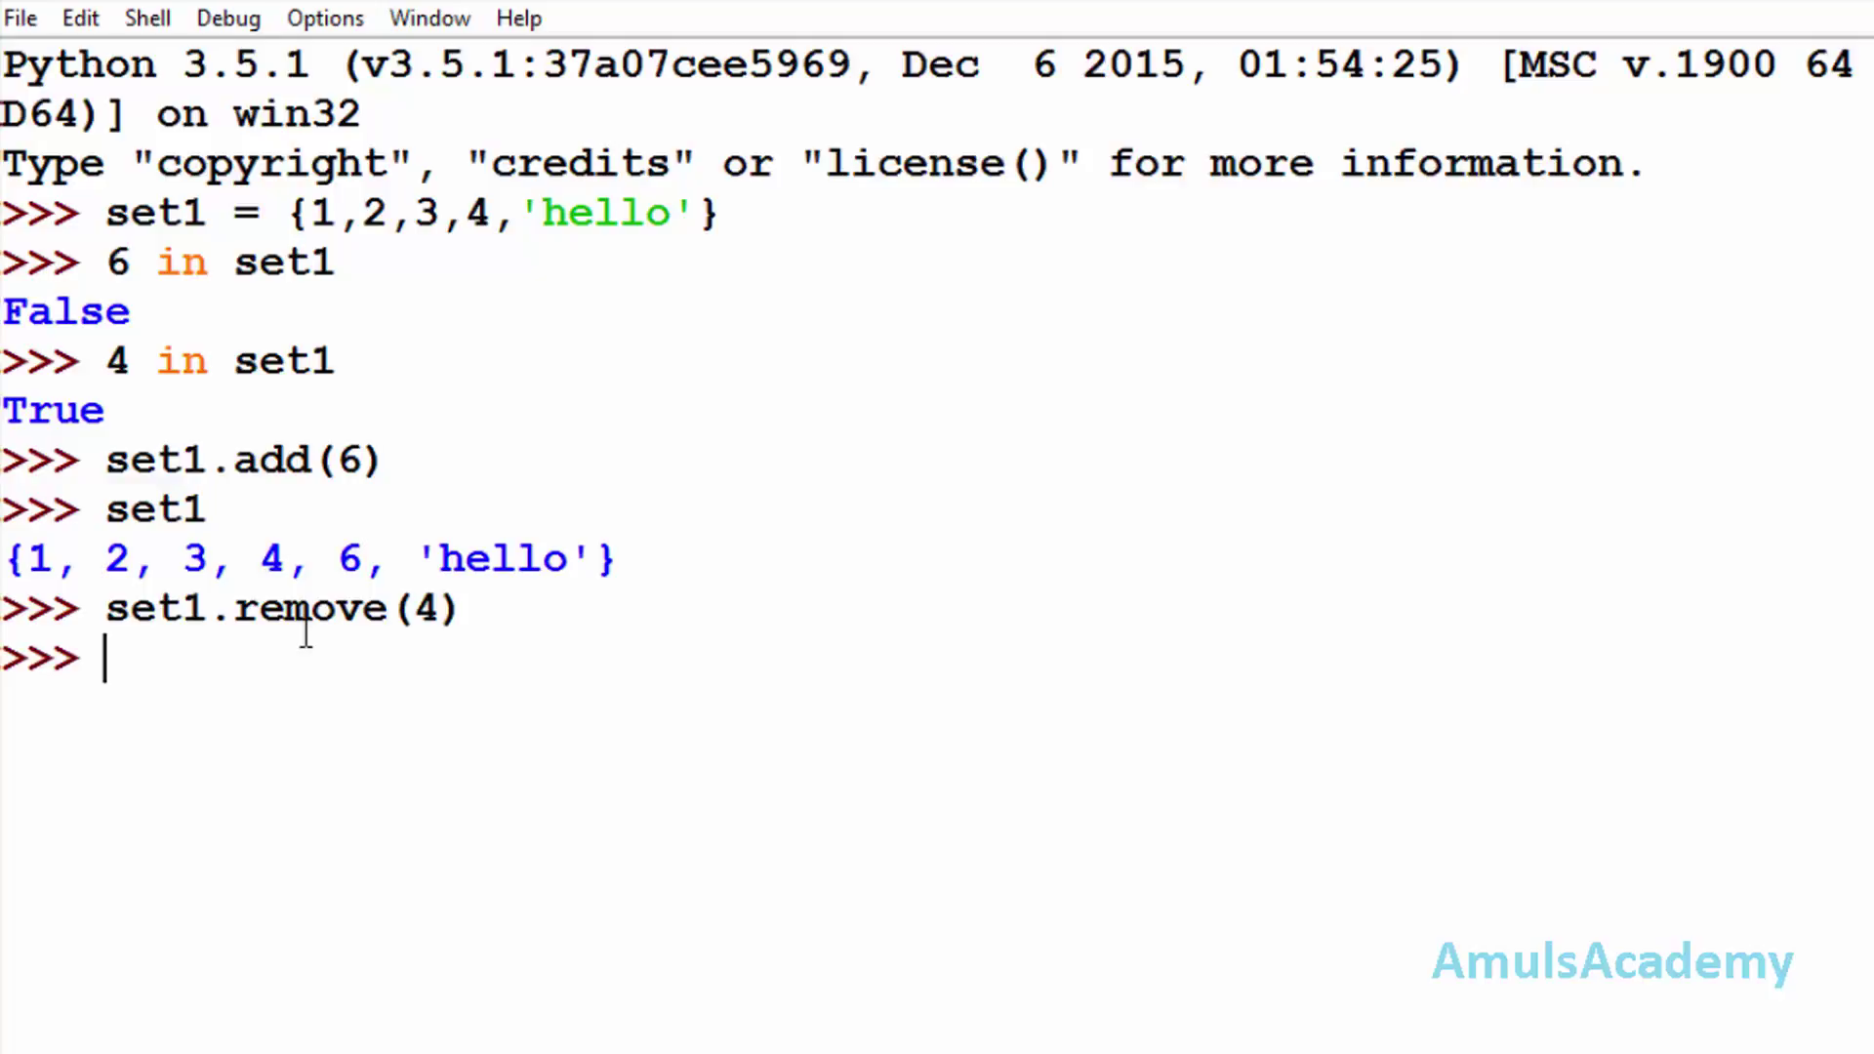
pyautogui.write('set')
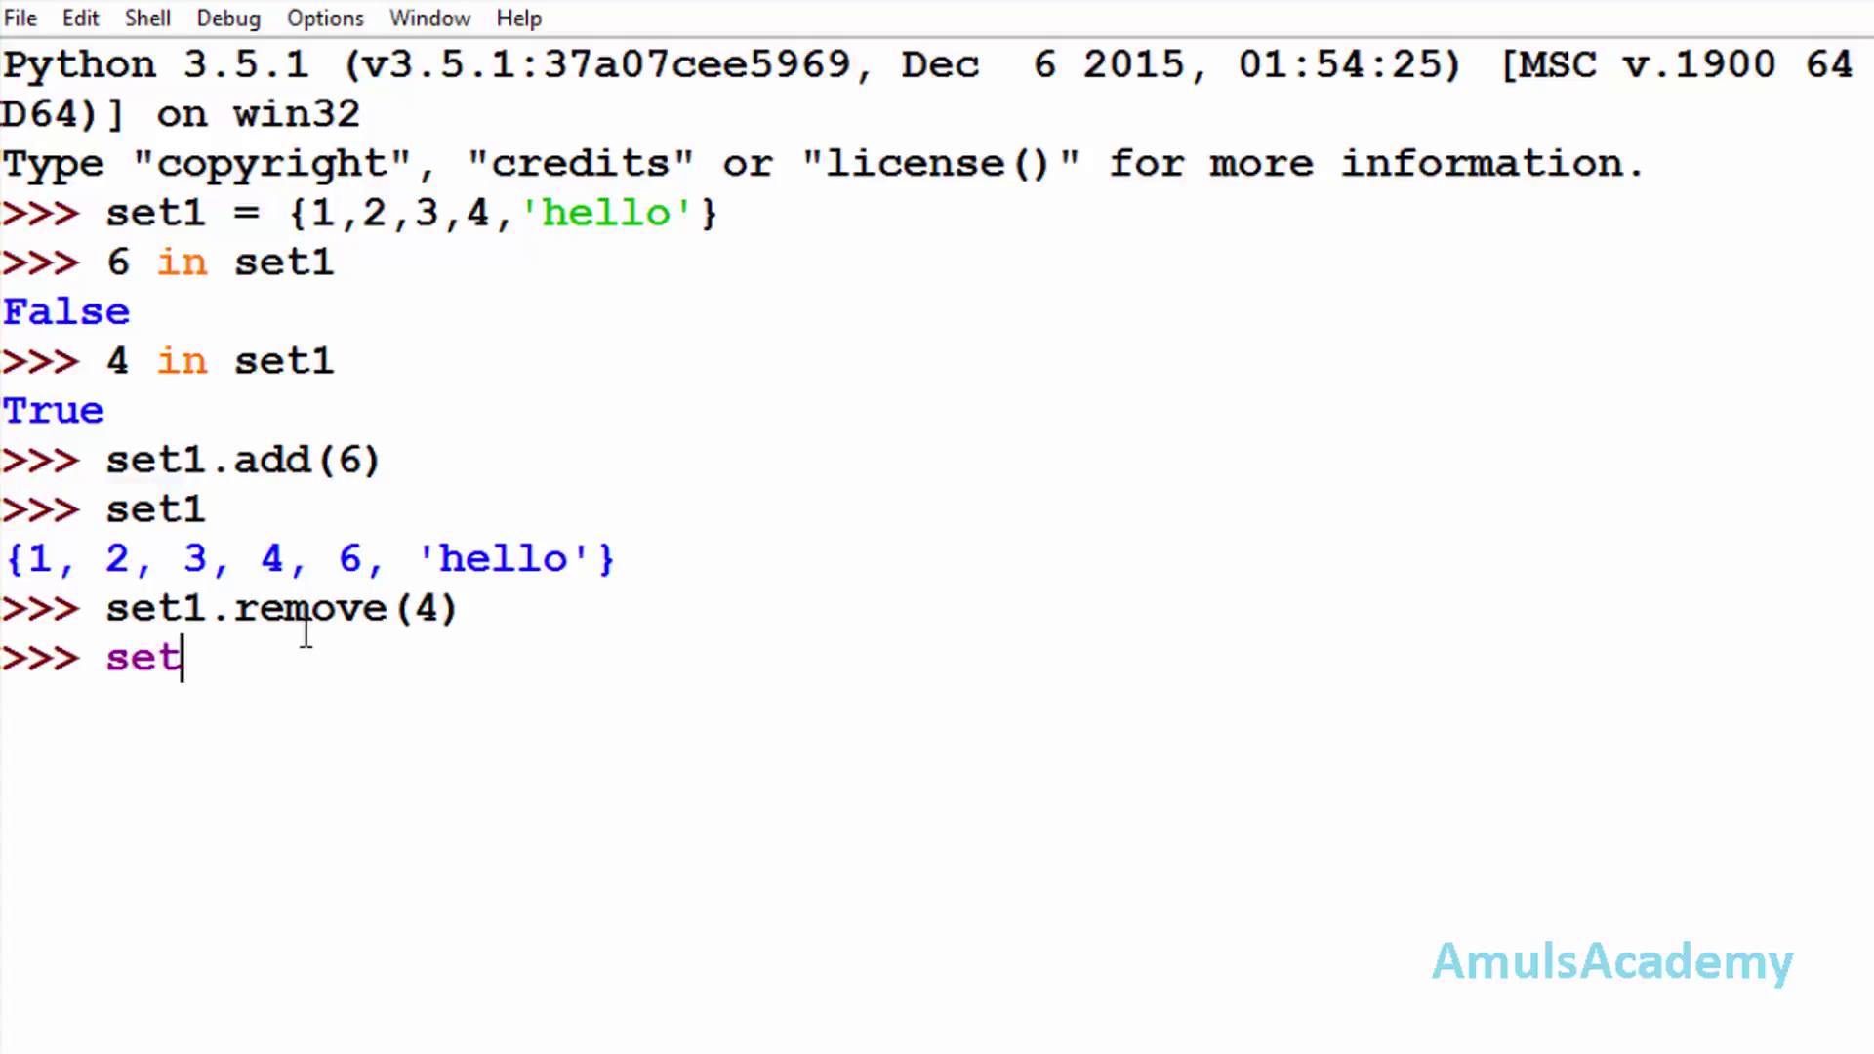
pyautogui.write('1')
pyautogui.press('Return')
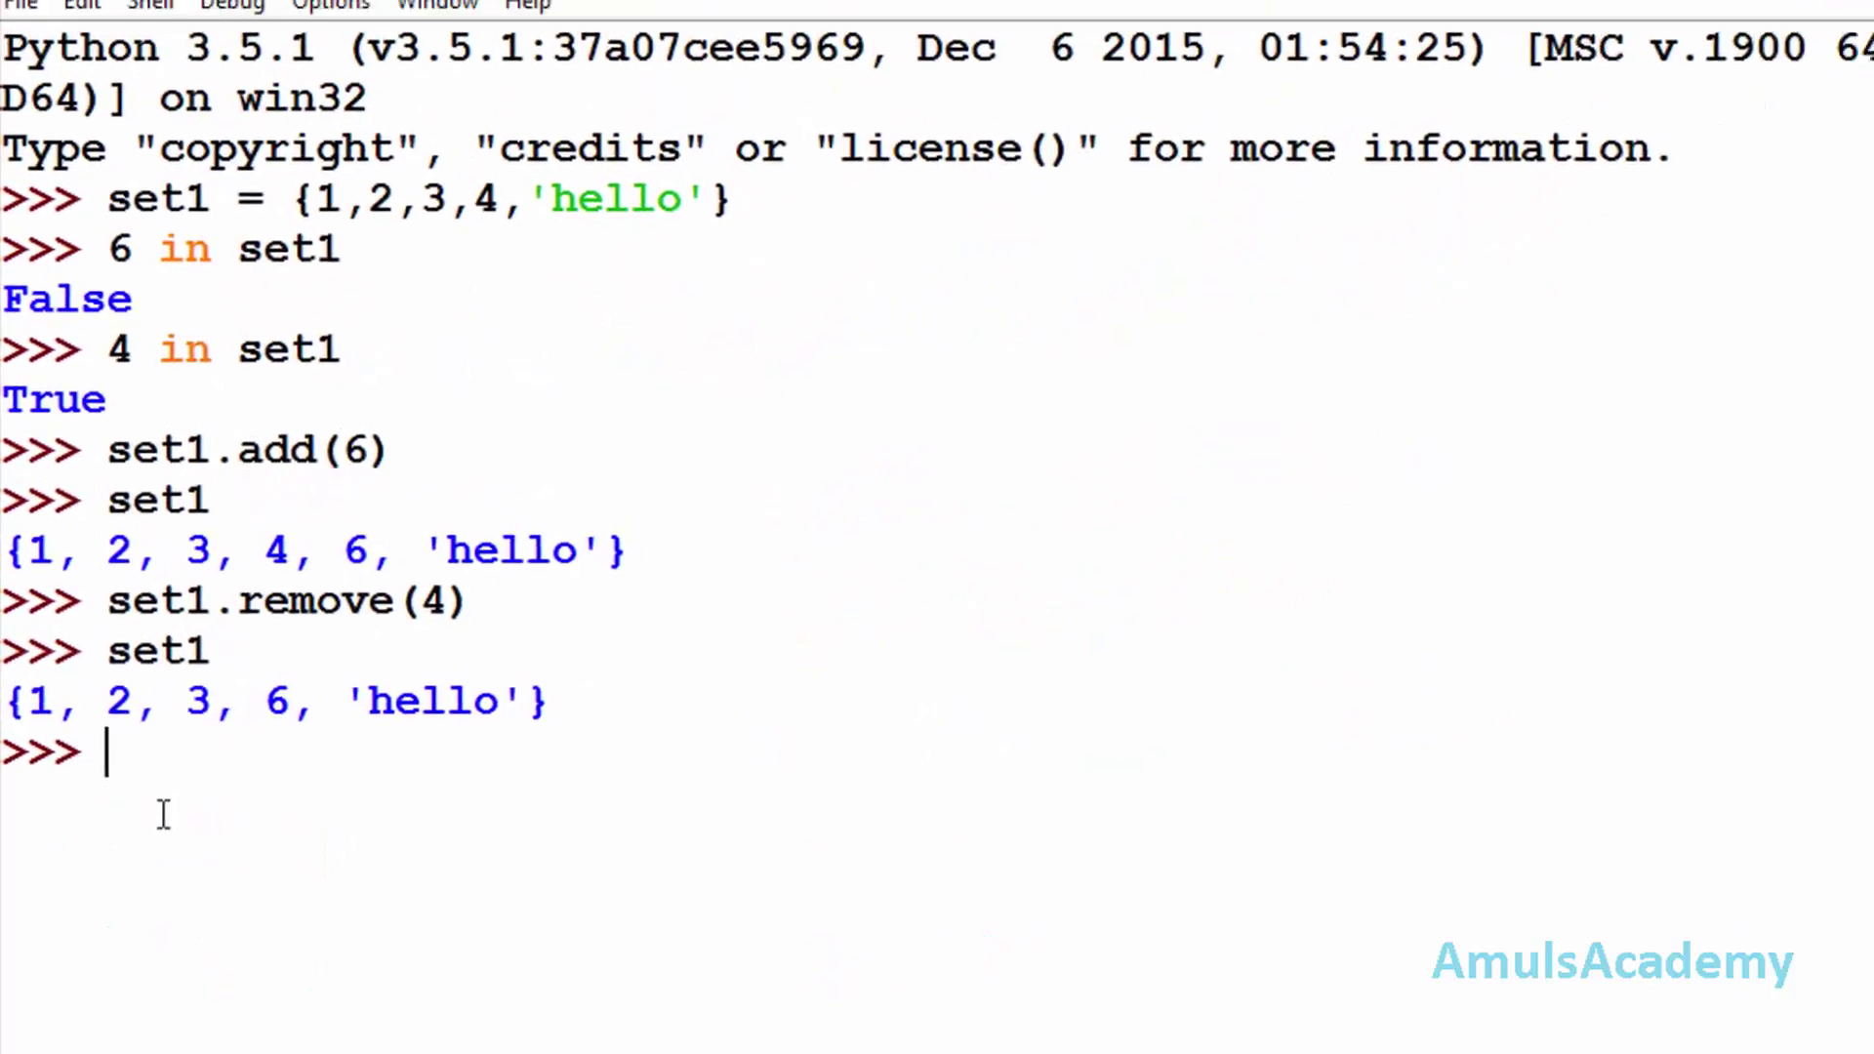
pyautogui.write('set2 ')
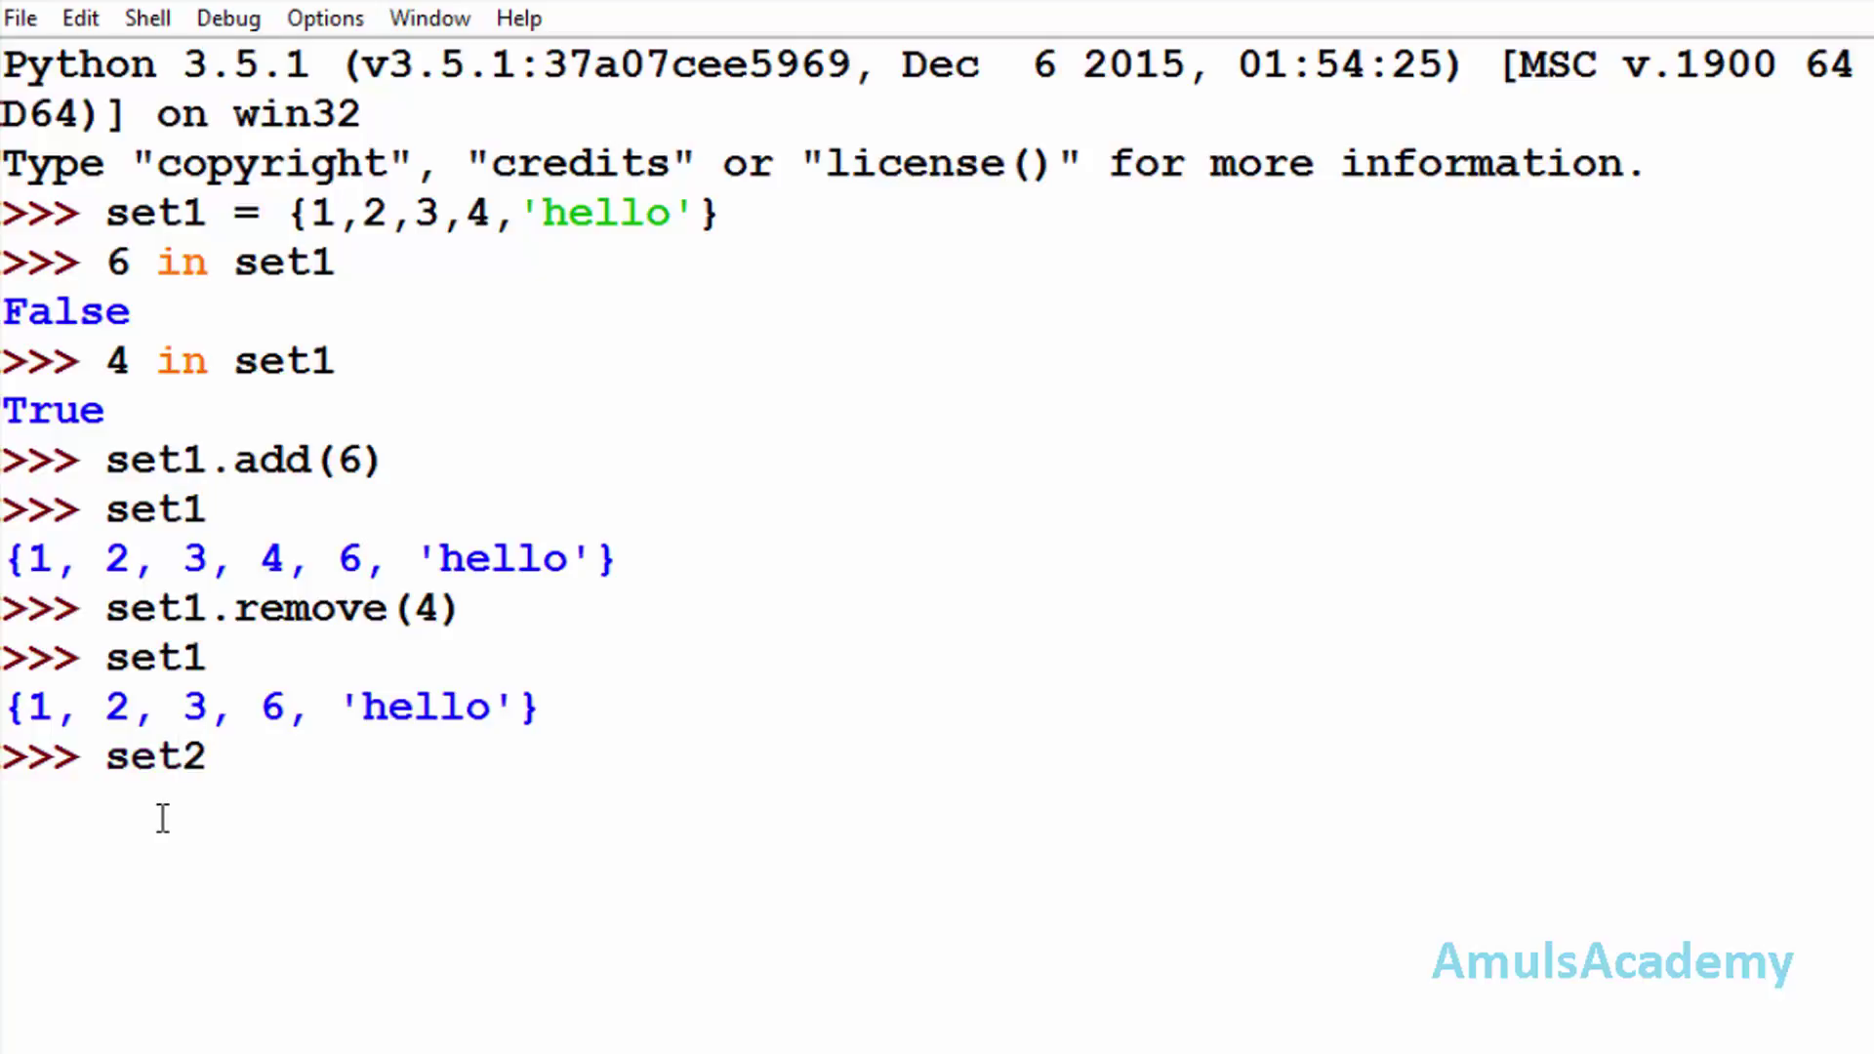
pyautogui.write('= ')
pyautogui.write('{}')
# Define set2 = {1,'apple'}
pyautogui.press('Left')
pyautogui.write("1,'")
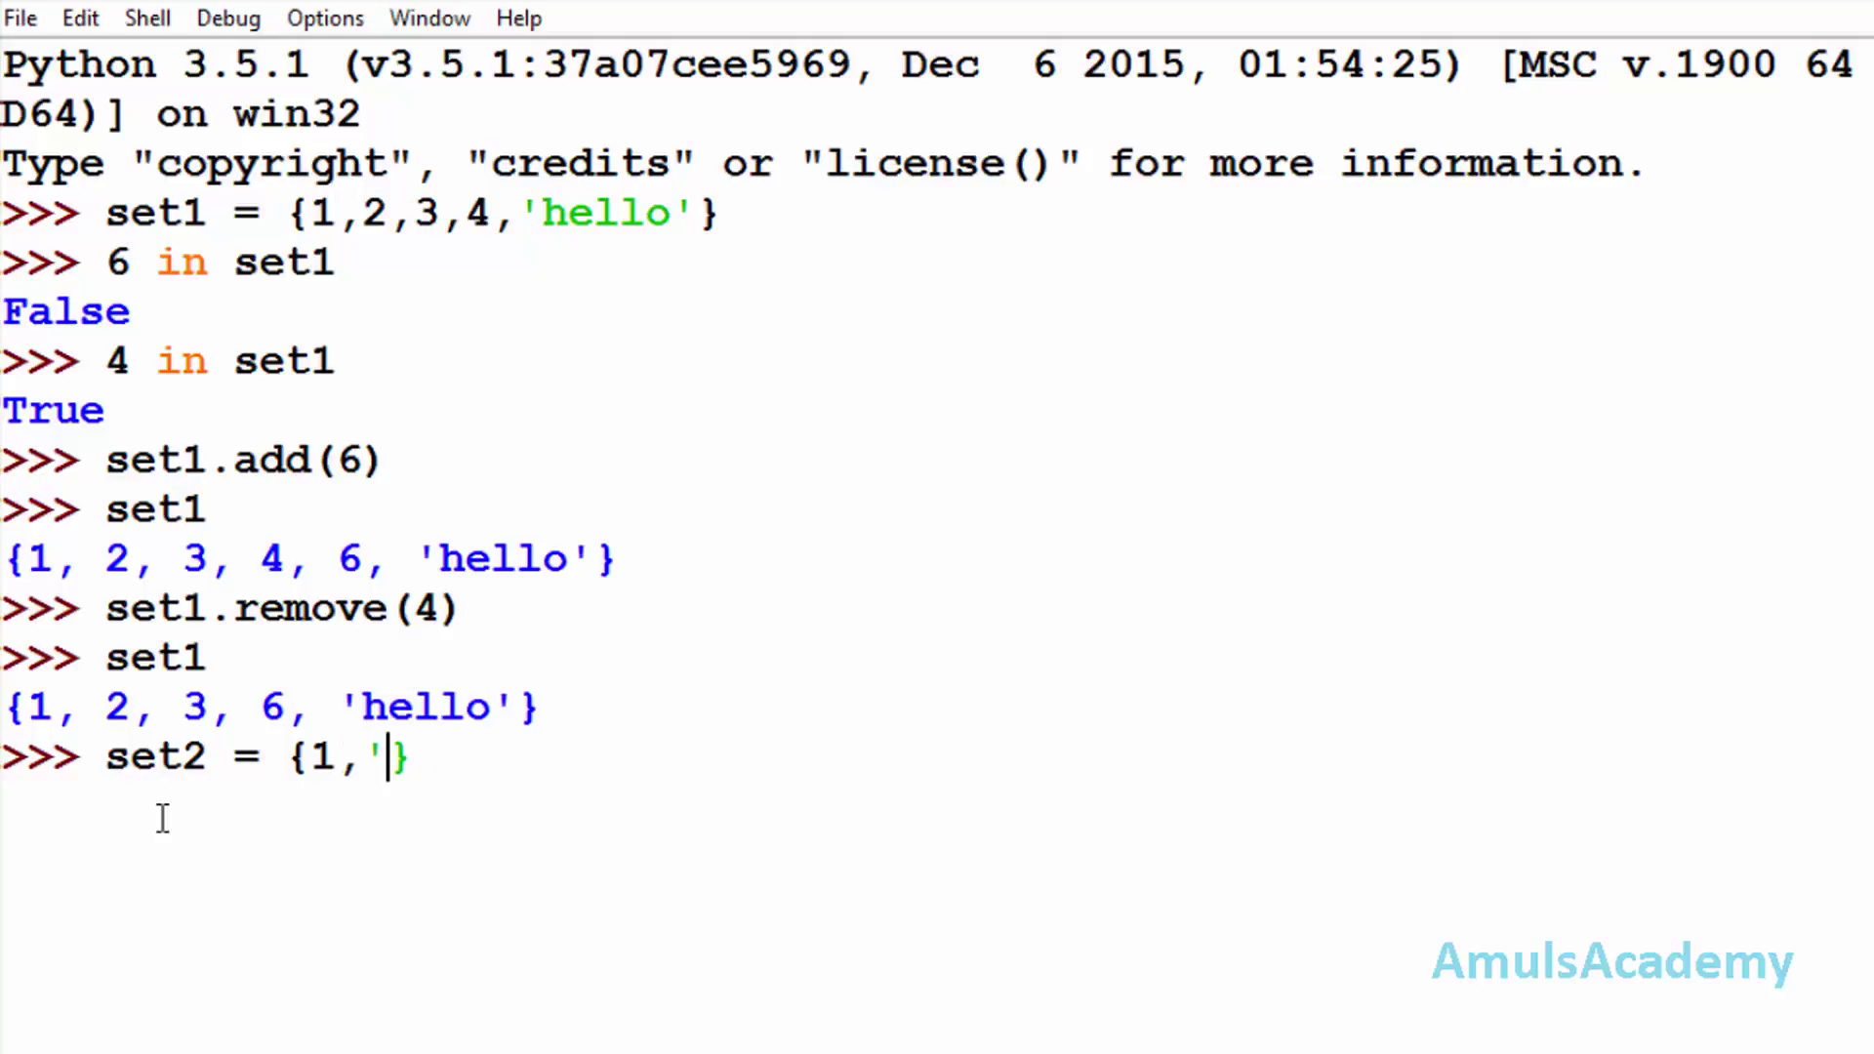
pyautogui.write("'")
pyautogui.press('Left')
pyautogui.write('app')
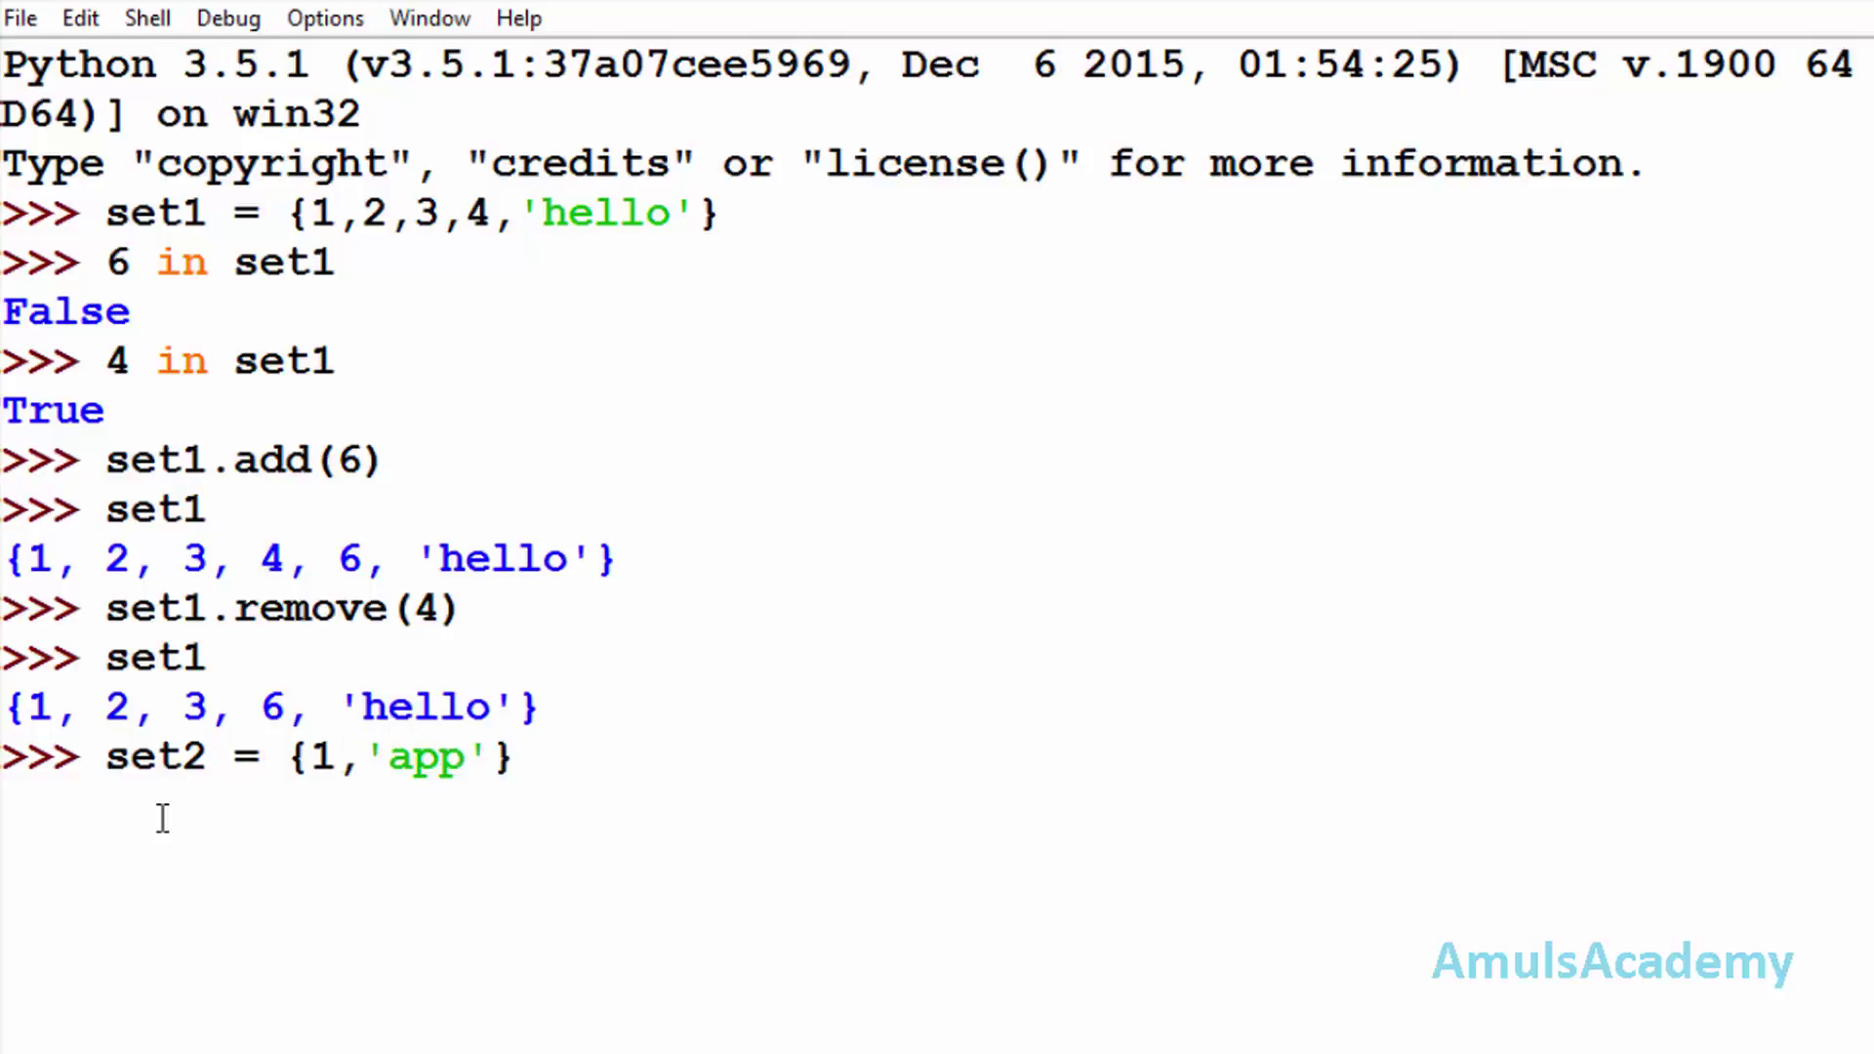
pyautogui.write('le')
pyautogui.press('Right')
pyautogui.press('Right')
pyautogui.press('Return')
pyautogui.write('set')
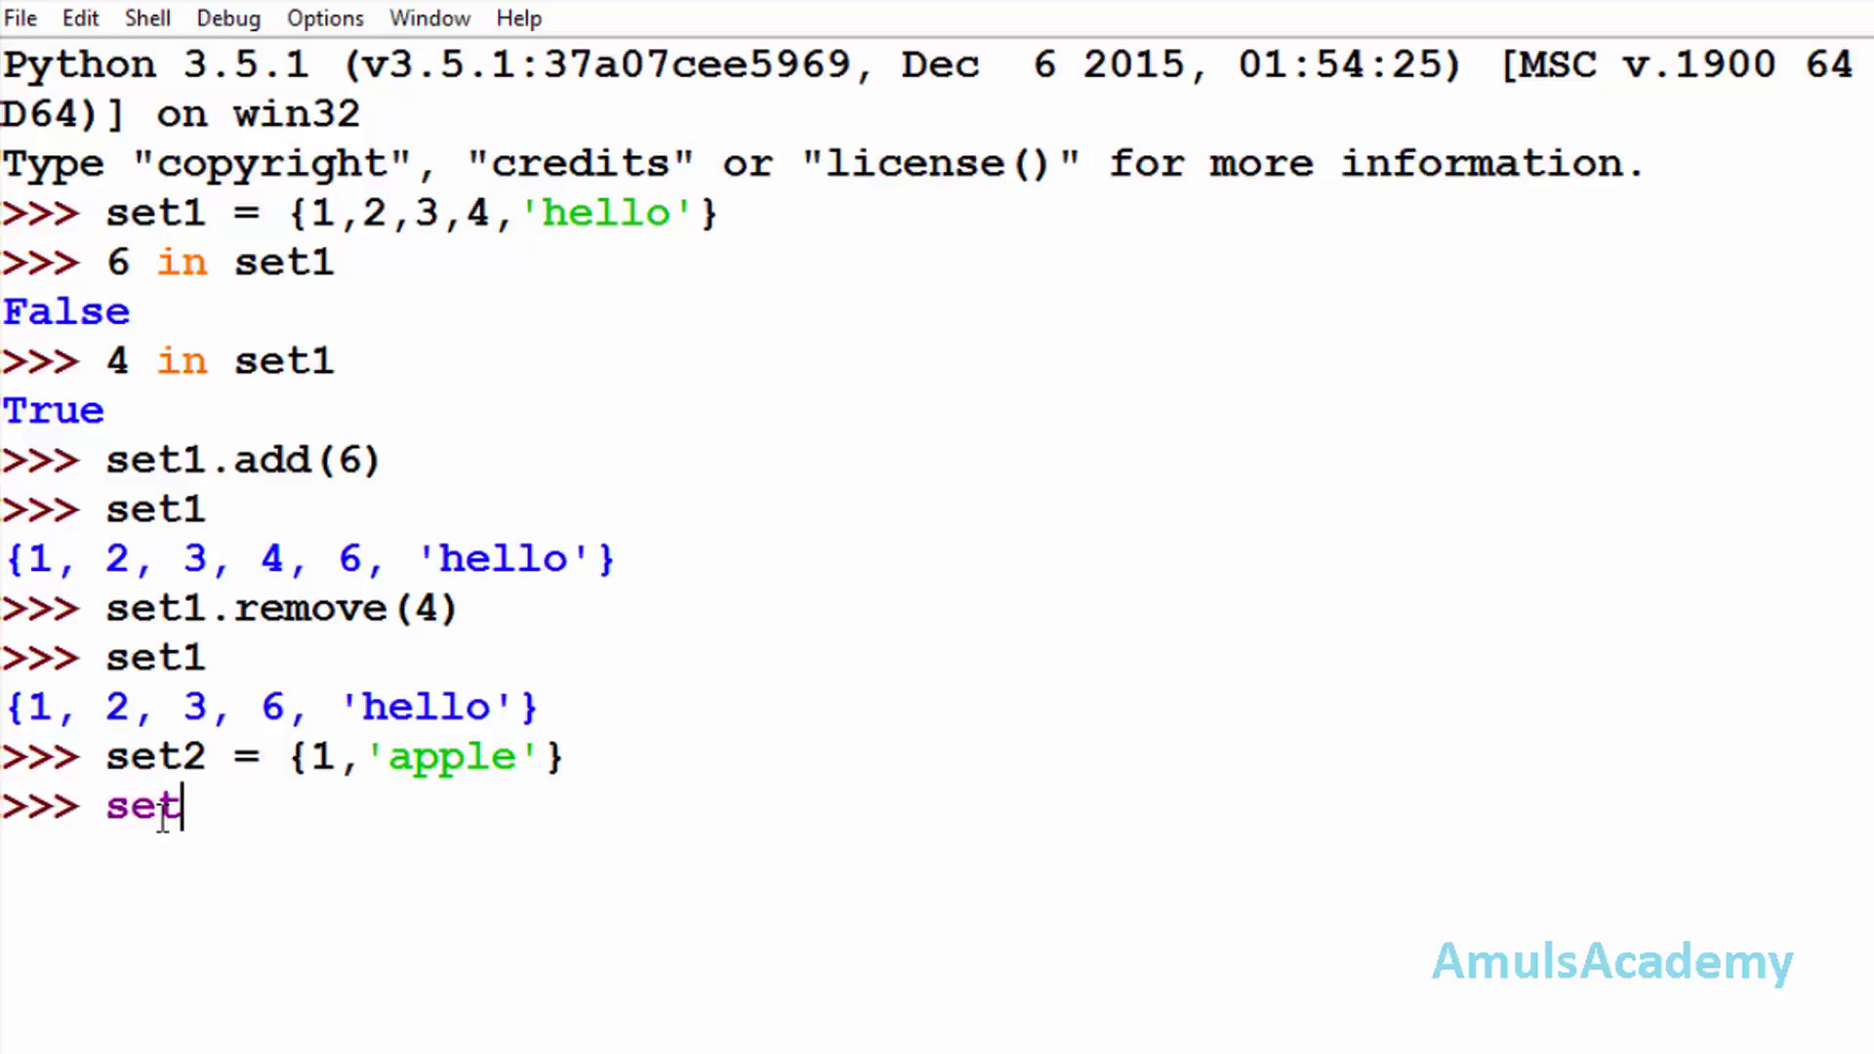
pyautogui.write('1')
pyautogui.write('|')
pyautogui.write('set2')
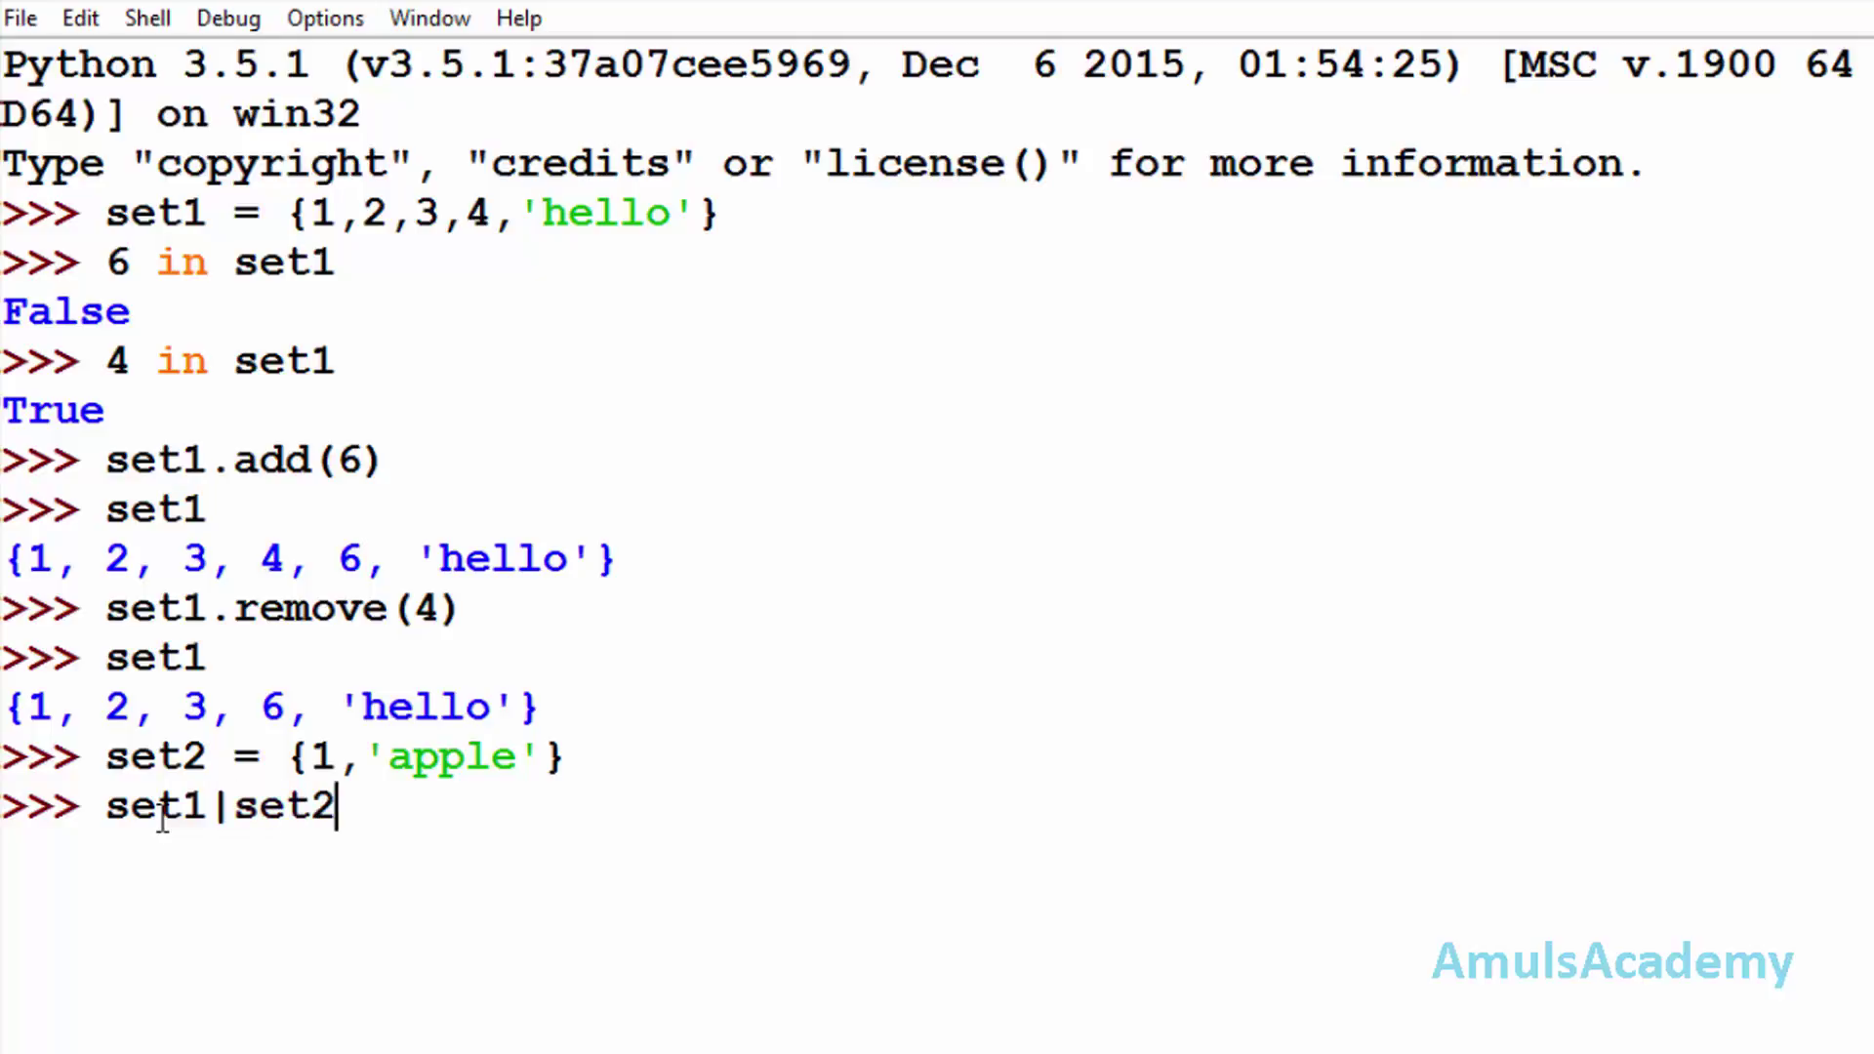
# Evaluate set1|set2 to get {1, 2, 3, 6, 'apple', 'hello'}, pointing out the shared 1
pyautogui.press('Return')
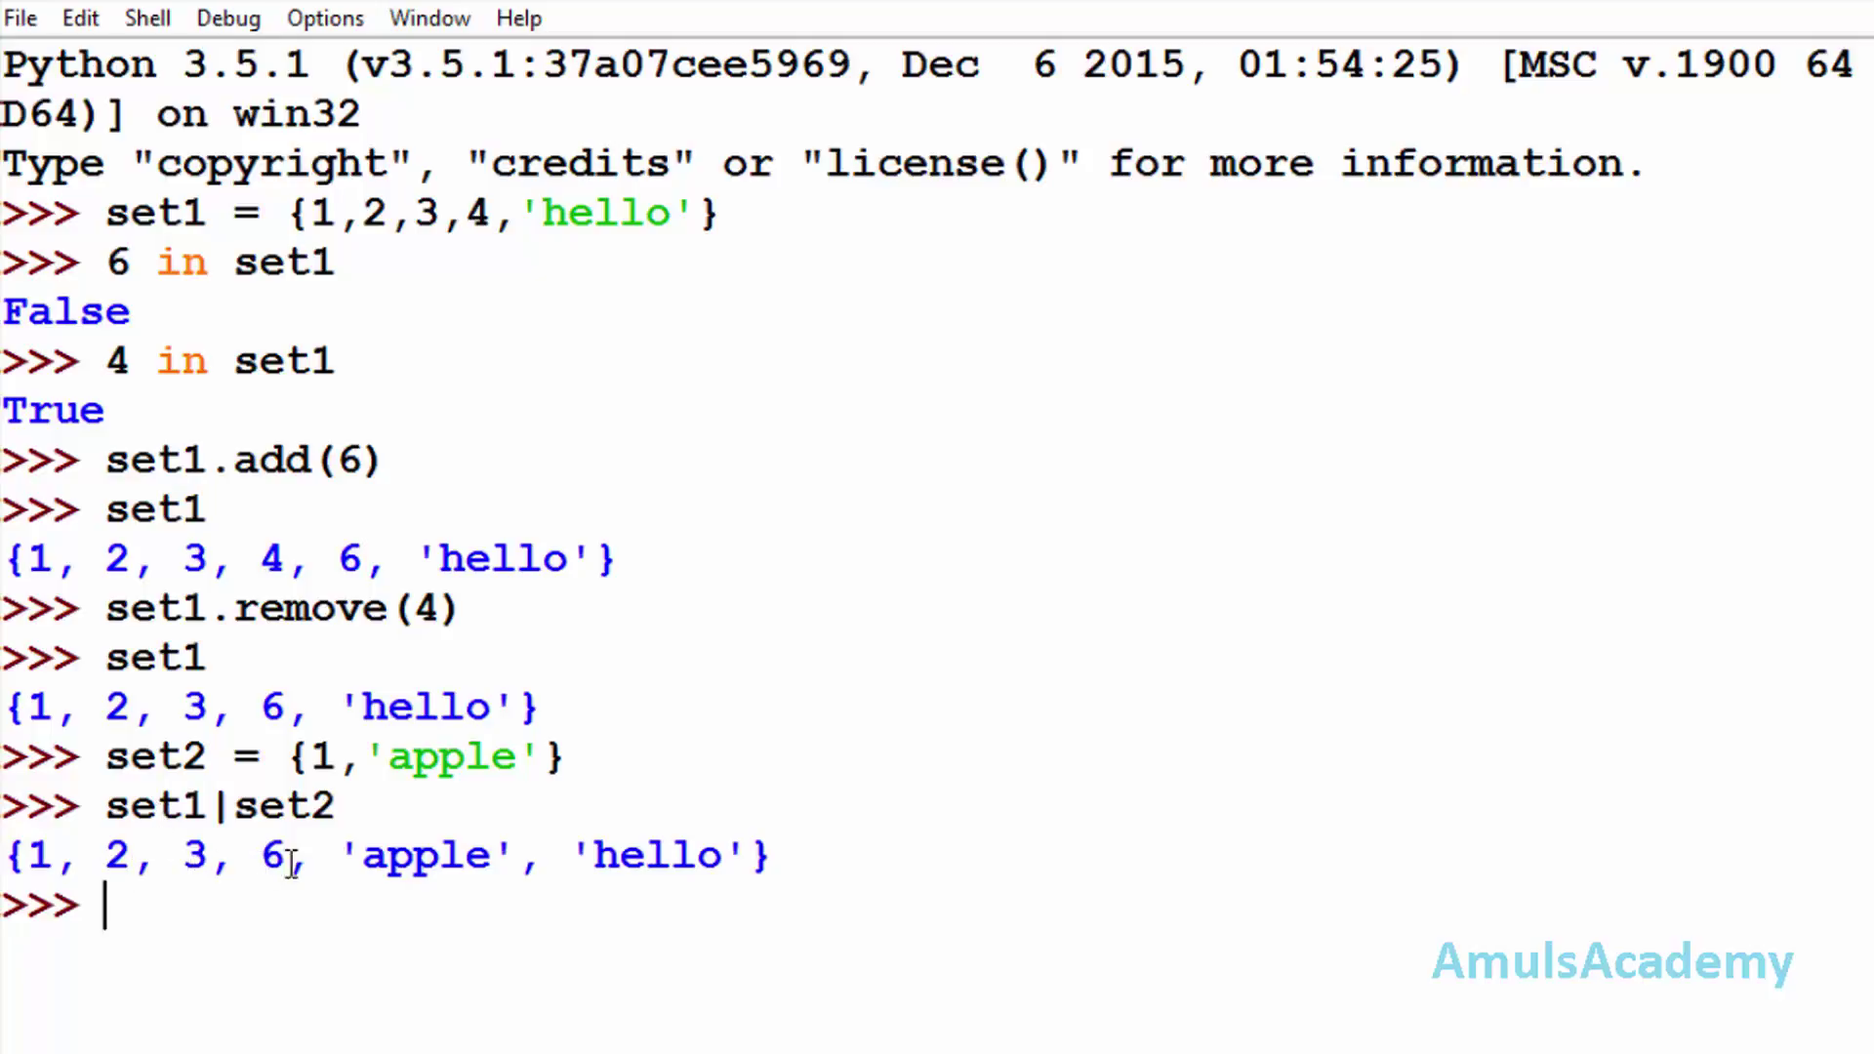
pyautogui.doubleClick(322, 756)
pyautogui.doubleClick(40, 855)
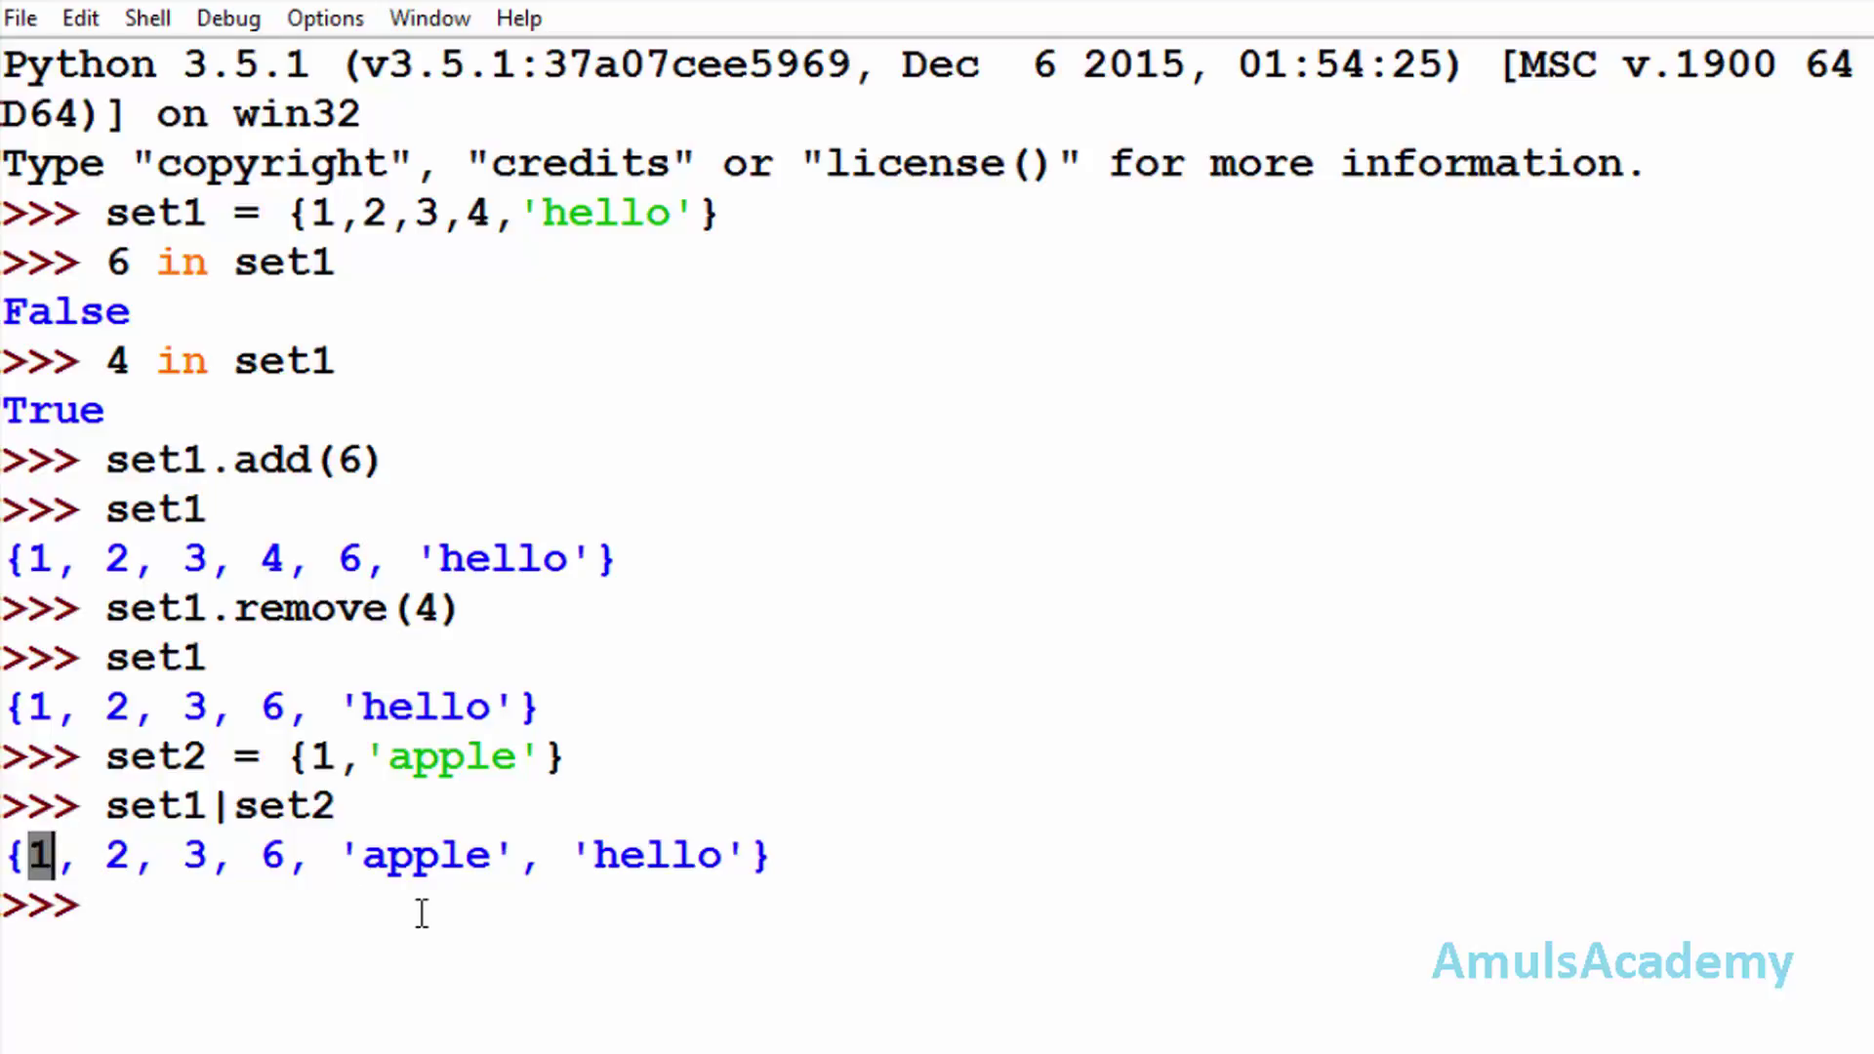
pyautogui.click(352, 908)
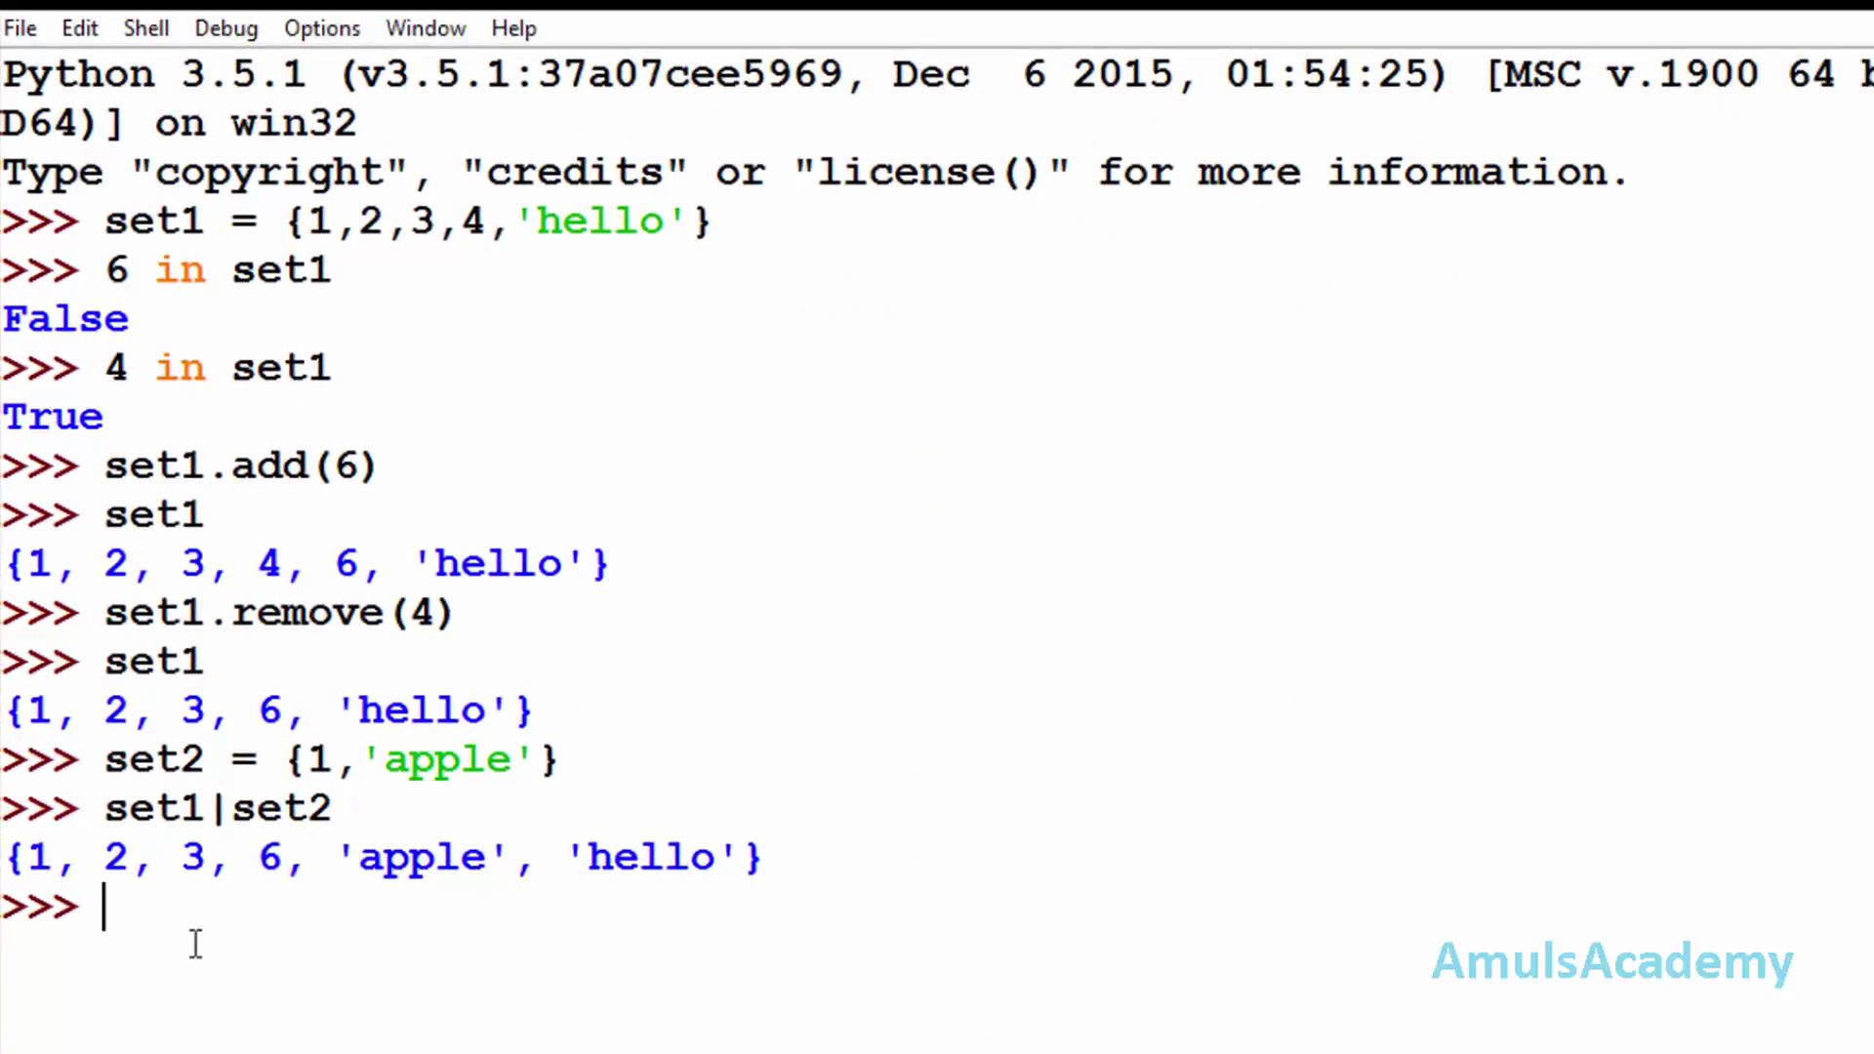
pyautogui.write('set1.')
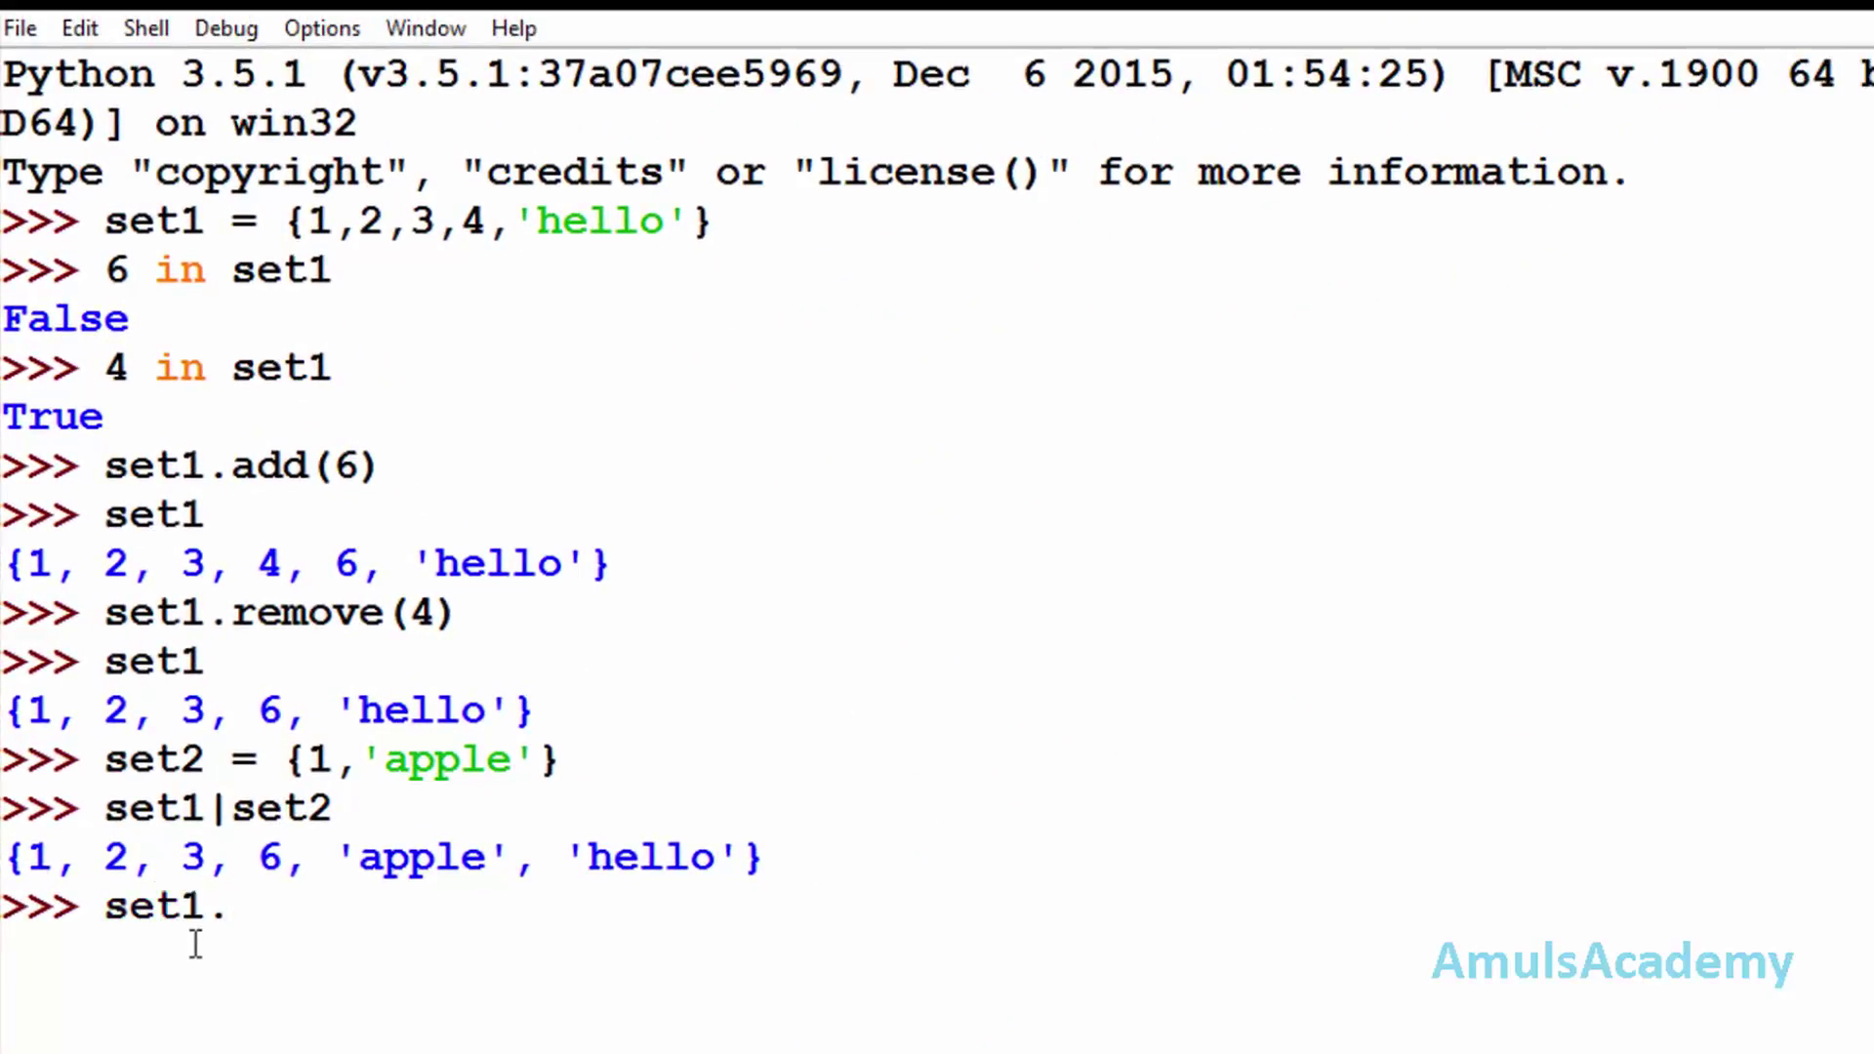
pyautogui.write('clear()')
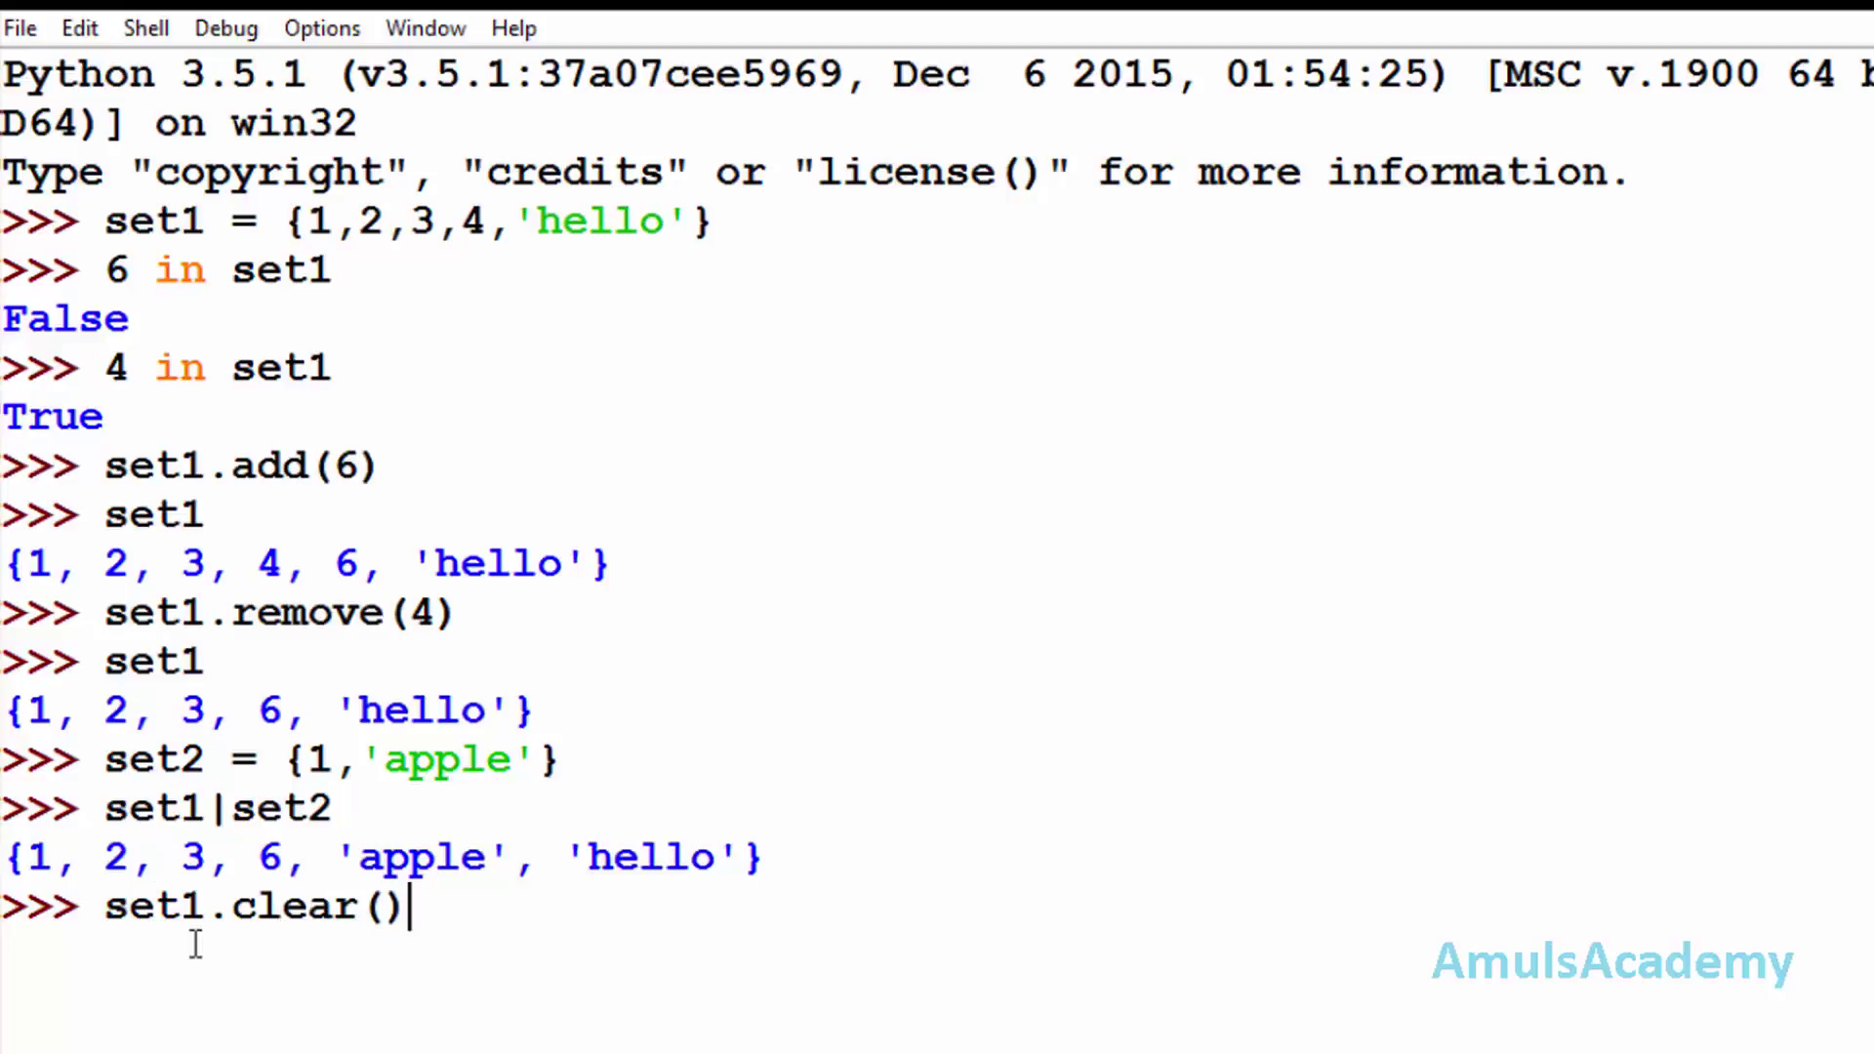
# Run set1.clear(), then display set1 and highlight the set() output
pyautogui.press('Return')
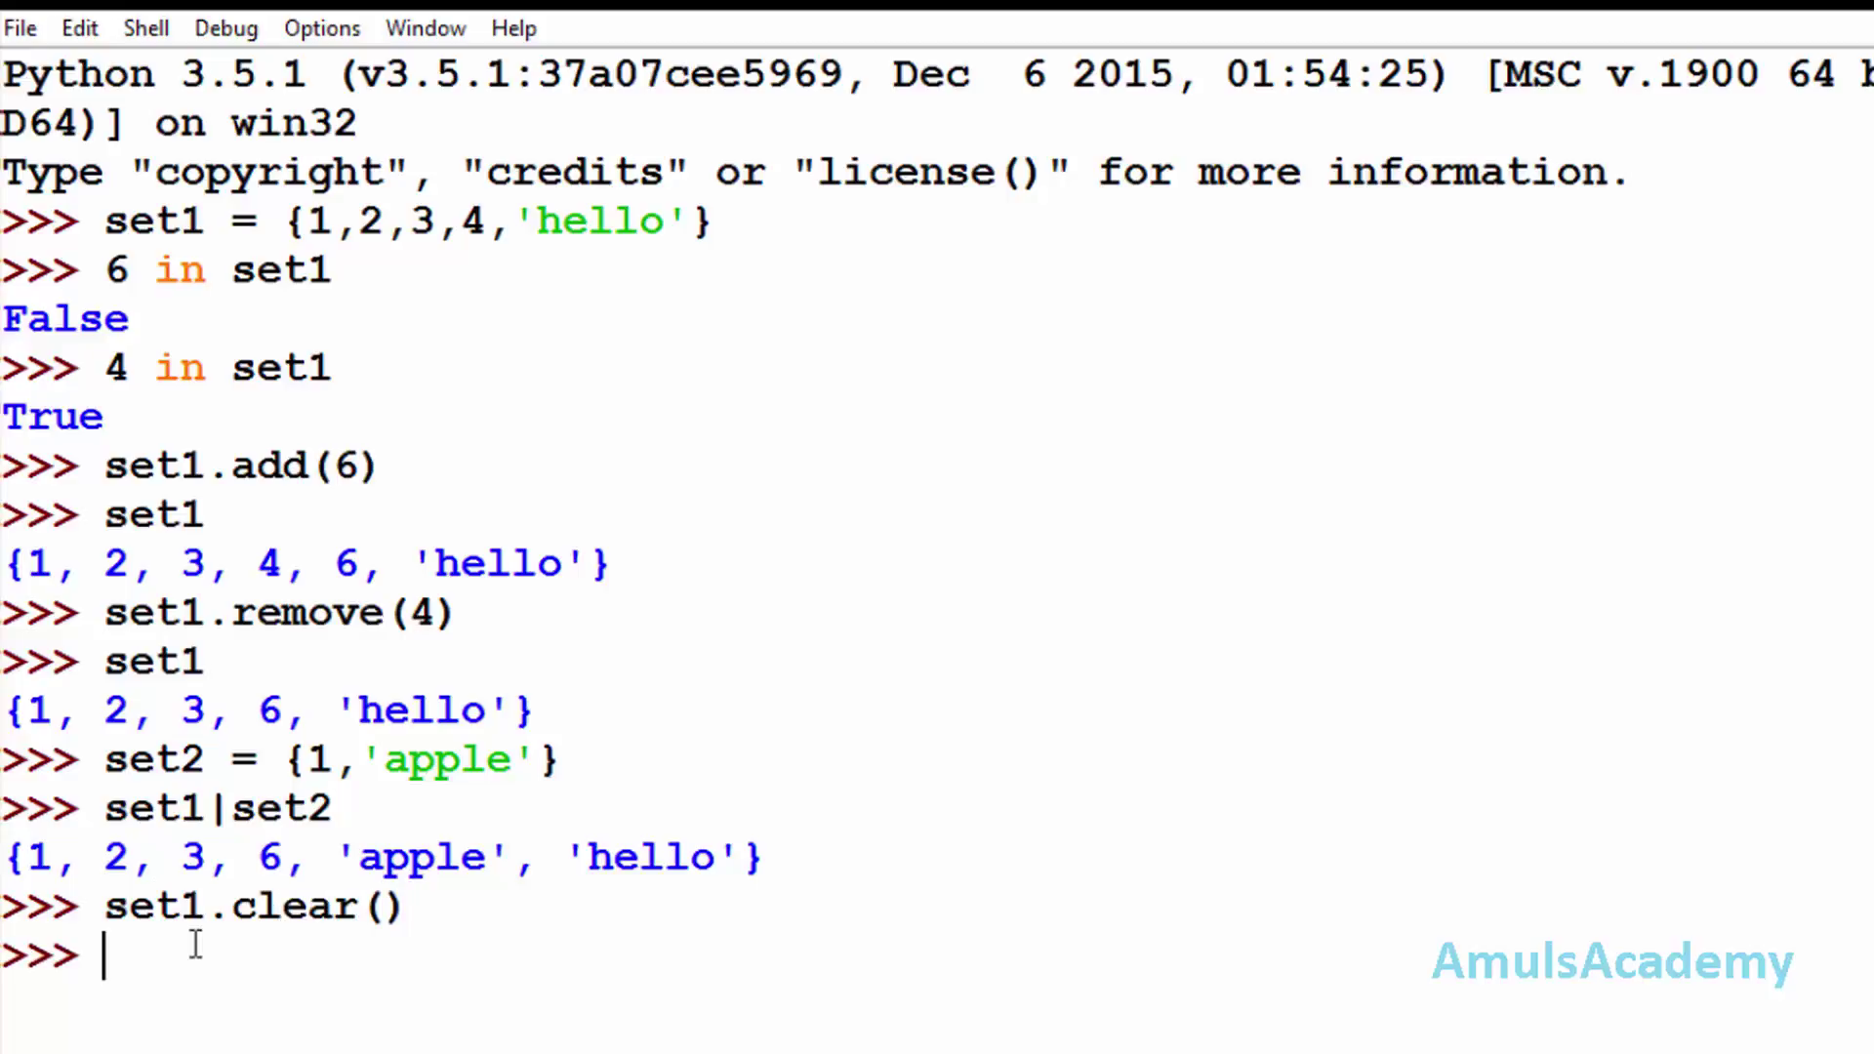
pyautogui.write('set1')
pyautogui.press('Return')
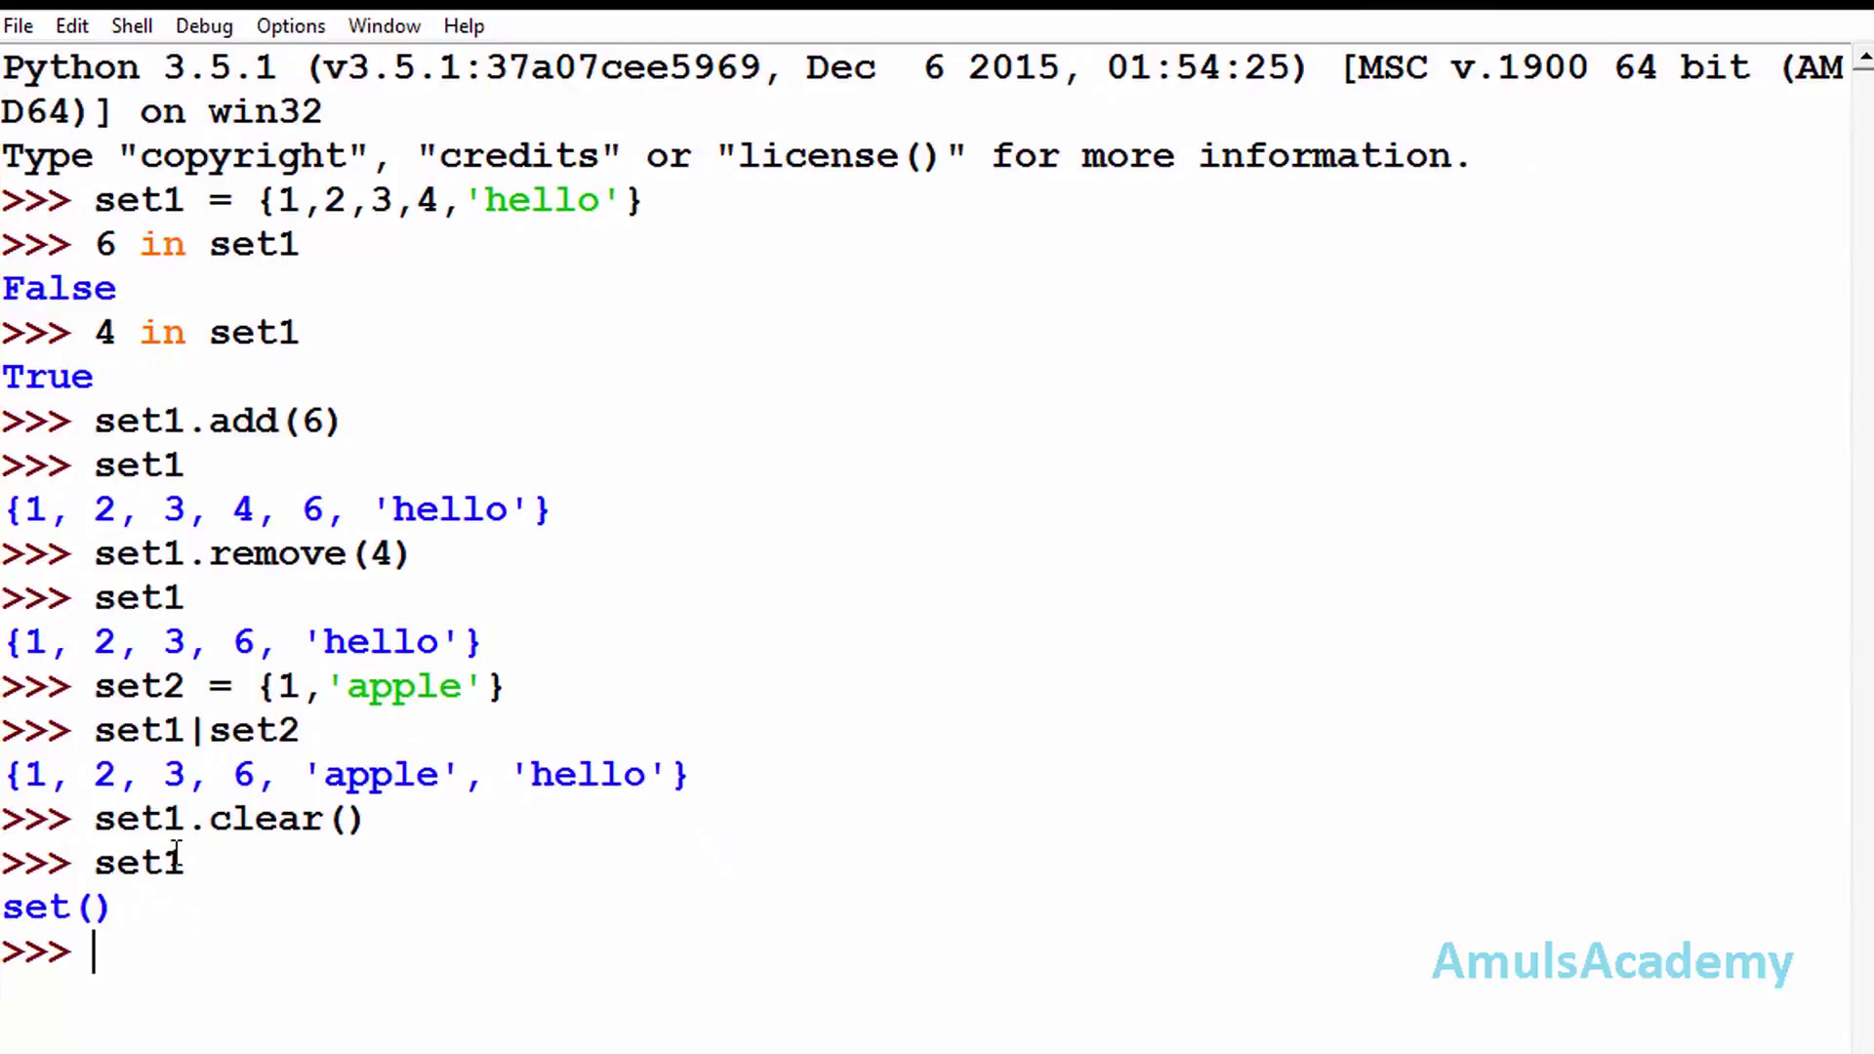
pyautogui.moveTo(3, 908); pyautogui.dragTo(118, 908)
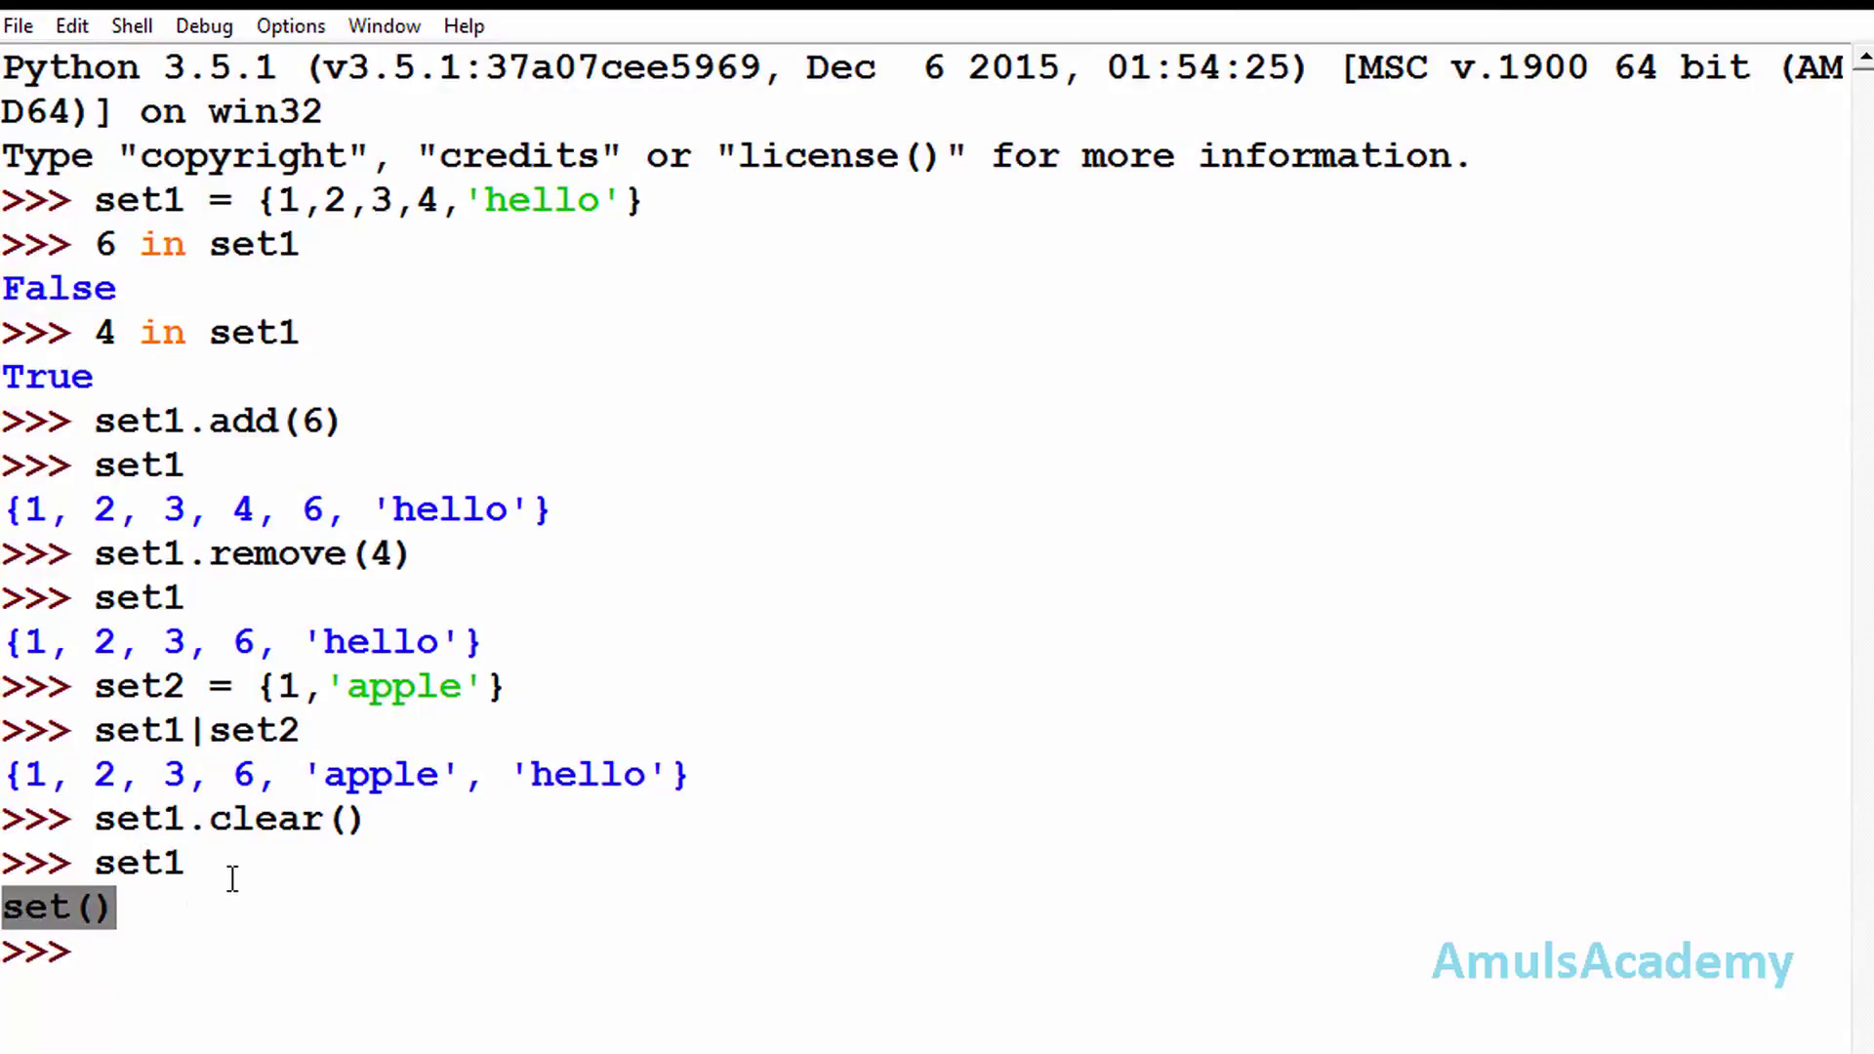
pyautogui.click(671, 916)
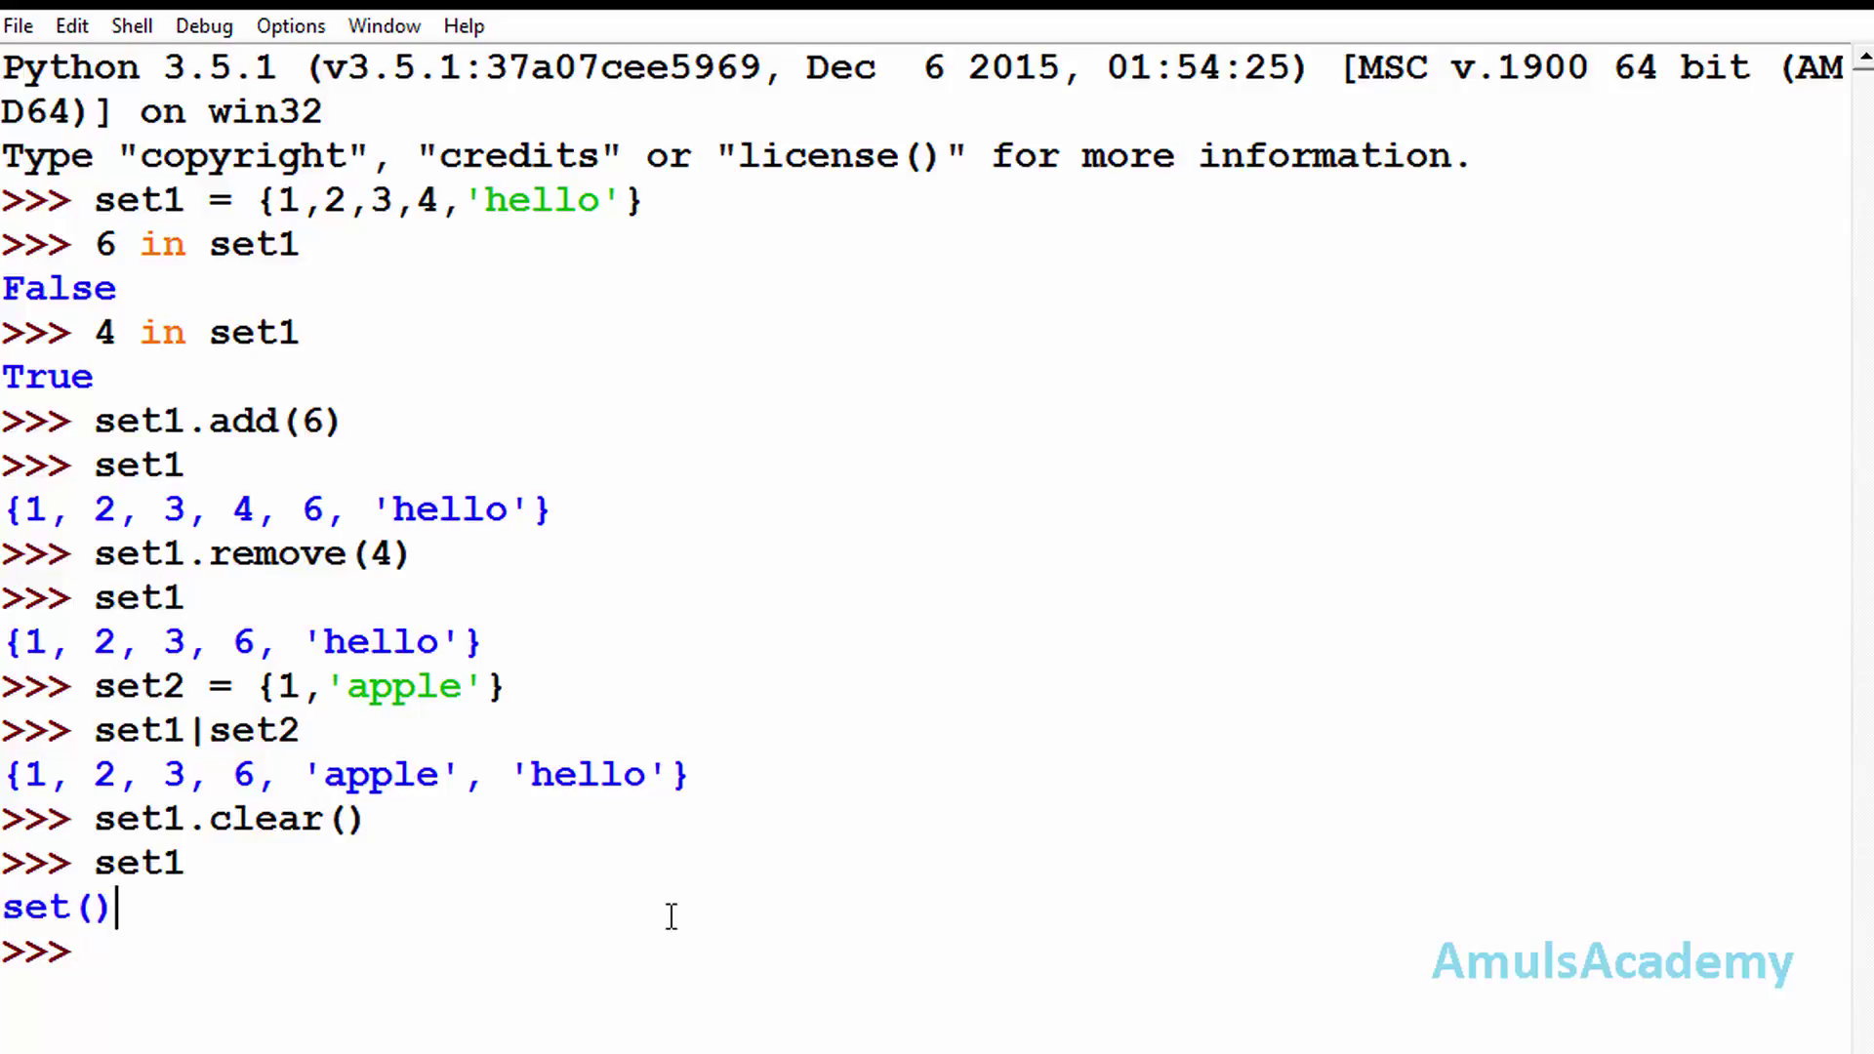